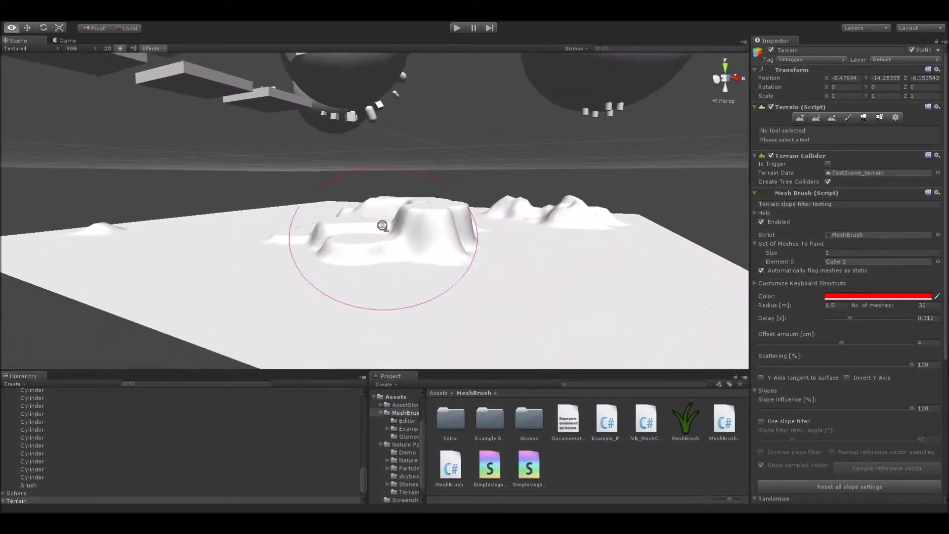
Paint red cubes with the mesh brush across the terrain's flat ground and hills
right_drag(481, 233, 512, 259)
key(p)
key(p)
mouse_move(550, 245)
mouse_down()
mouse_move(538, 228)
mouse_move(473, 203)
mouse_up()
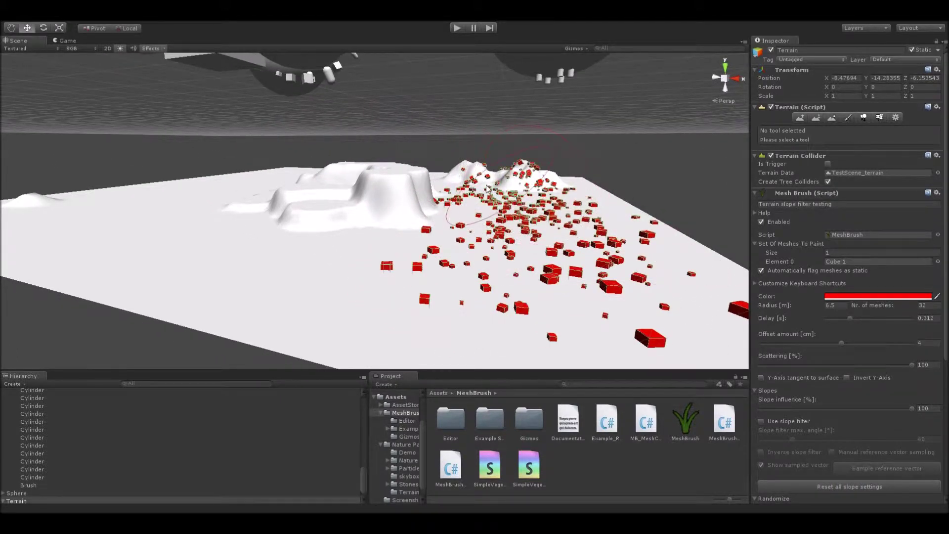
mouse_move(344, 222)
mouse_down()
mouse_move(144, 213)
mouse_move(127, 198)
mouse_up()
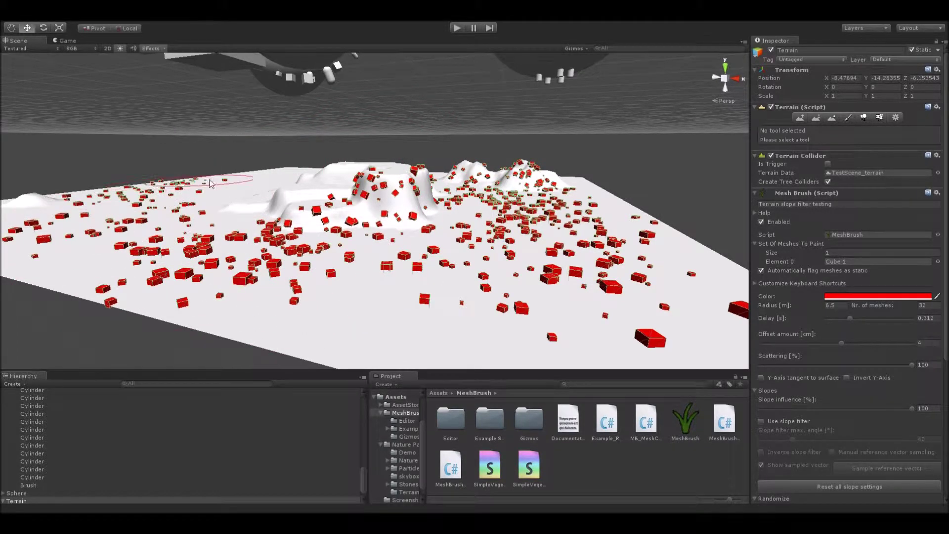
mouse_move(372, 225)
alt+mouse_down()
mouse_move(316, 277)
mouse_move(261, 239)
mouse_move(271, 314)
mouse_move(360, 263)
mouse_move(374, 282)
alt+mouse_up()
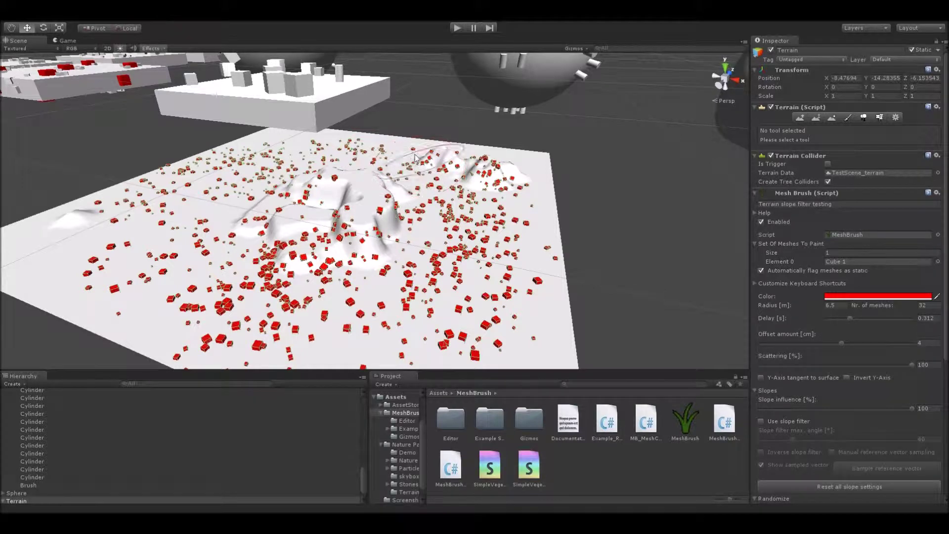
Combine all painted cubes on the terrain into one mesh and select the combined object in the scene
scroll(816, 346, down, 10)
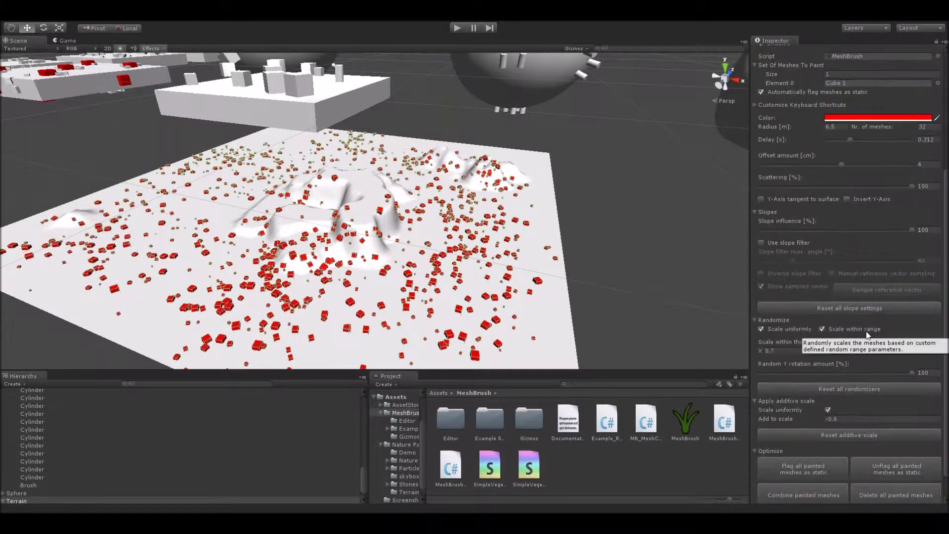
click(795, 467)
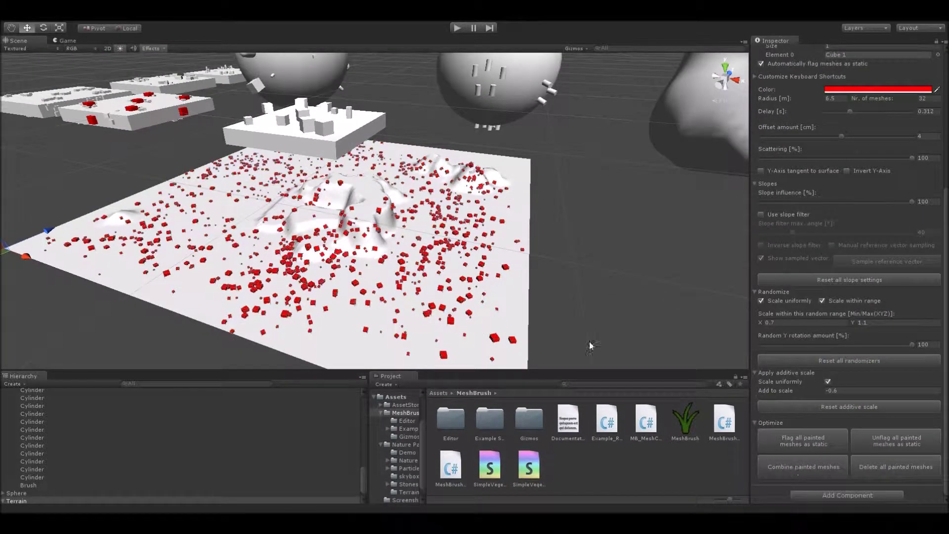
key(w)
mouse_move(415, 217)
right_down()
mouse_move(409, 239)
mouse_move(393, 247)
right_up()
alt+drag(393, 247, 361, 173)
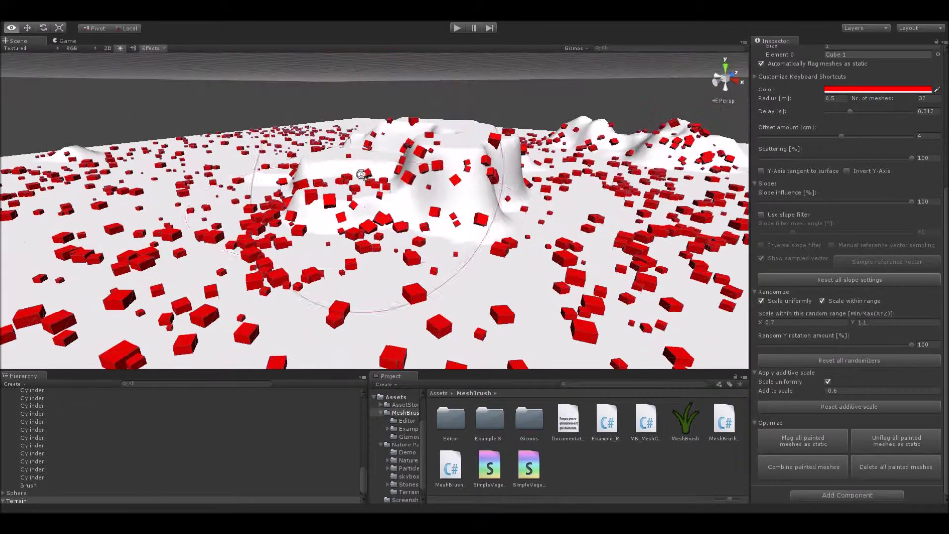
click(362, 249)
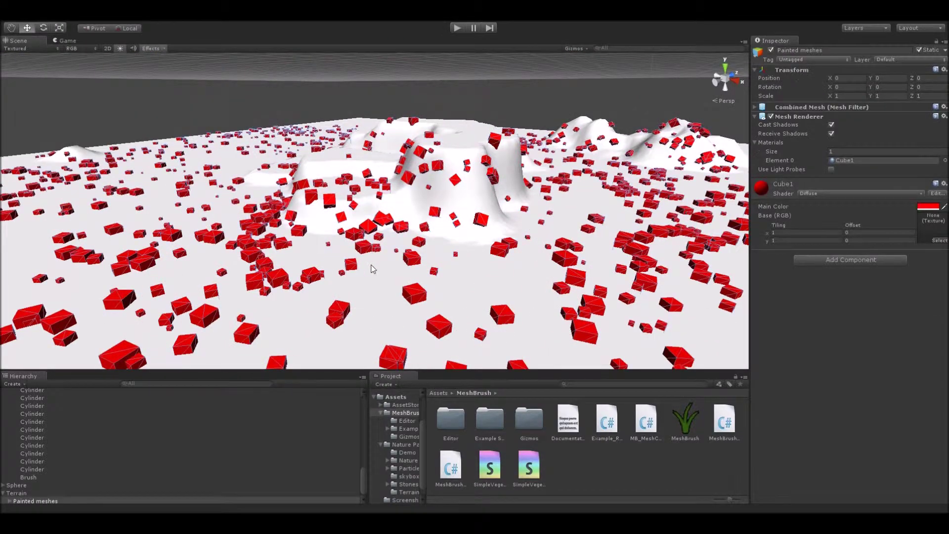
Delete the combined painted mesh and reselect the terrain
key(Delete)
mouse_move(379, 232)
alt+mouse_down()
mouse_move(398, 222)
mouse_move(426, 233)
alt+mouse_up()
click(426, 235)
Paint a fresh patch of cubes around the terrain's central hills and delete all painted meshes
mouse_move(360, 216)
right_down()
mouse_move(327, 236)
mouse_move(352, 237)
right_up()
key(p)
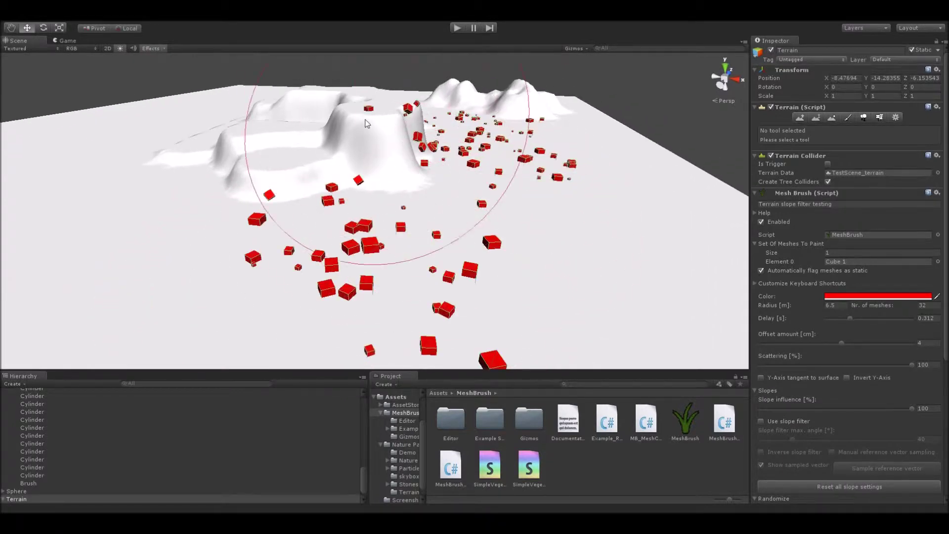
key(p)
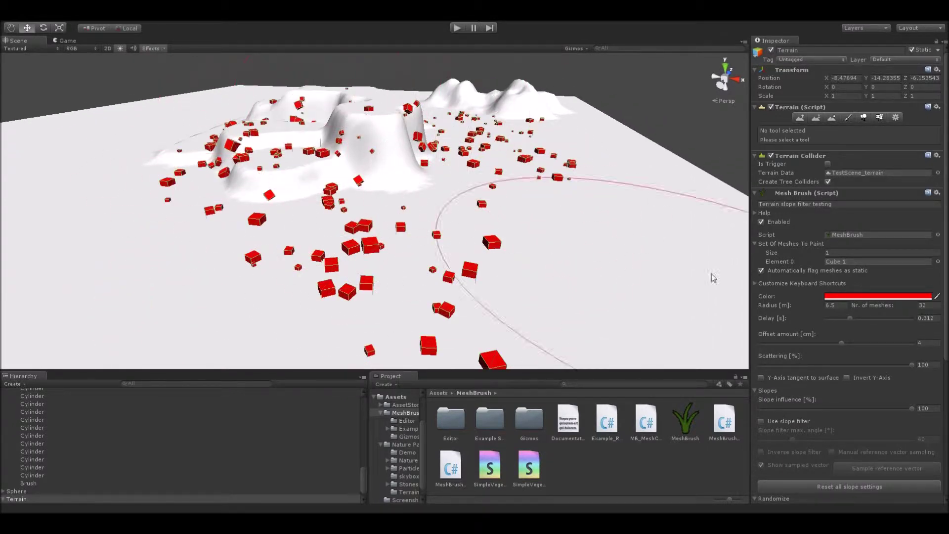
scroll(900, 361, down, 8)
click(860, 466)
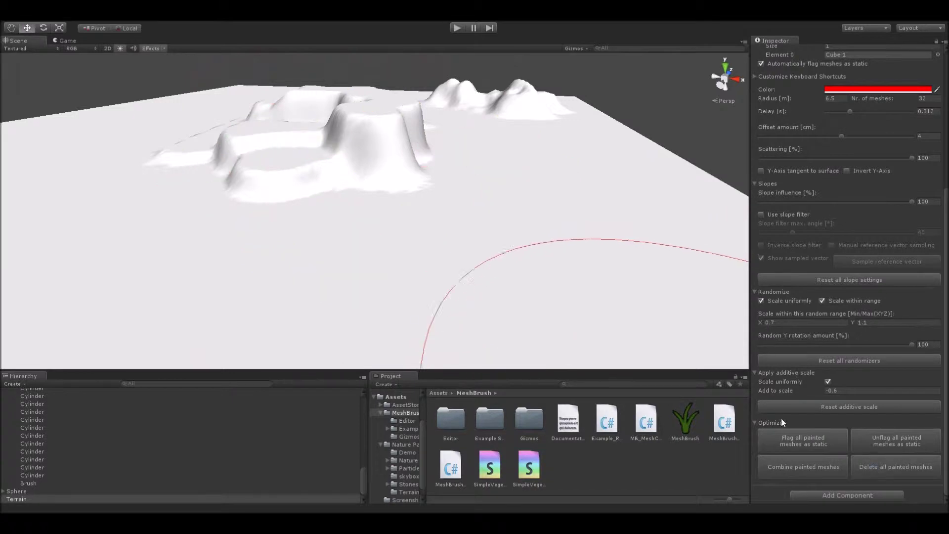
Examine the Slopes settings of the terrain's mesh brush, collapsing and re-expanding the section
mouse_move(494, 188)
alt+mouse_down()
mouse_move(469, 180)
mouse_move(534, 183)
alt+mouse_up()
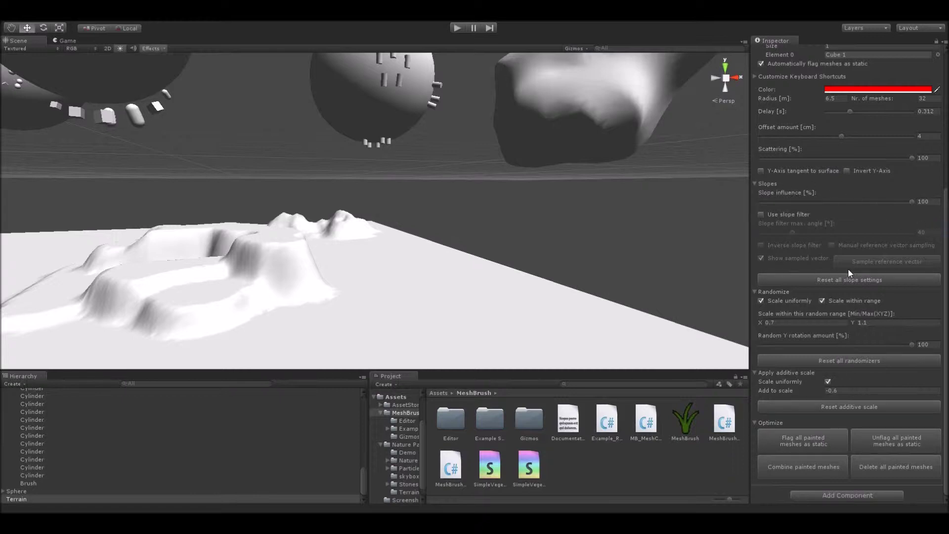
click(754, 183)
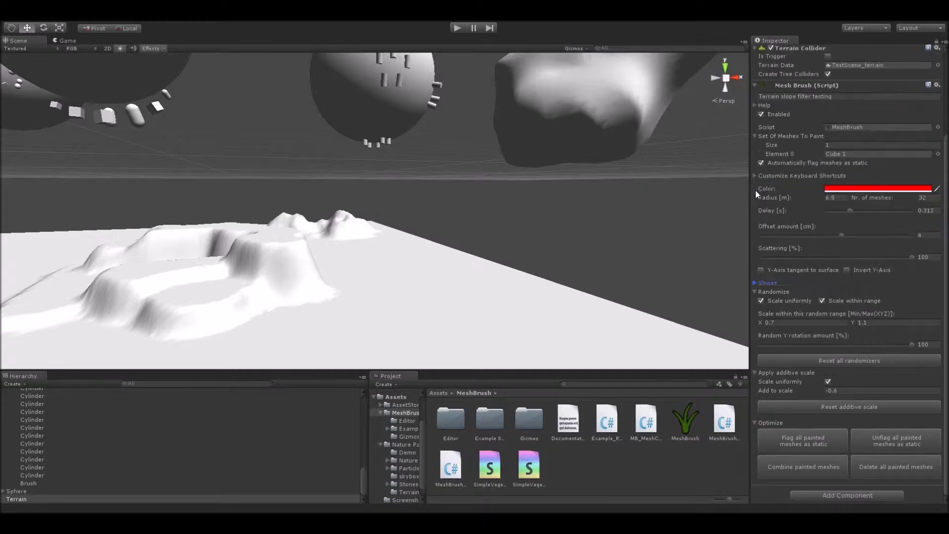
click(757, 283)
click(755, 283)
click(755, 282)
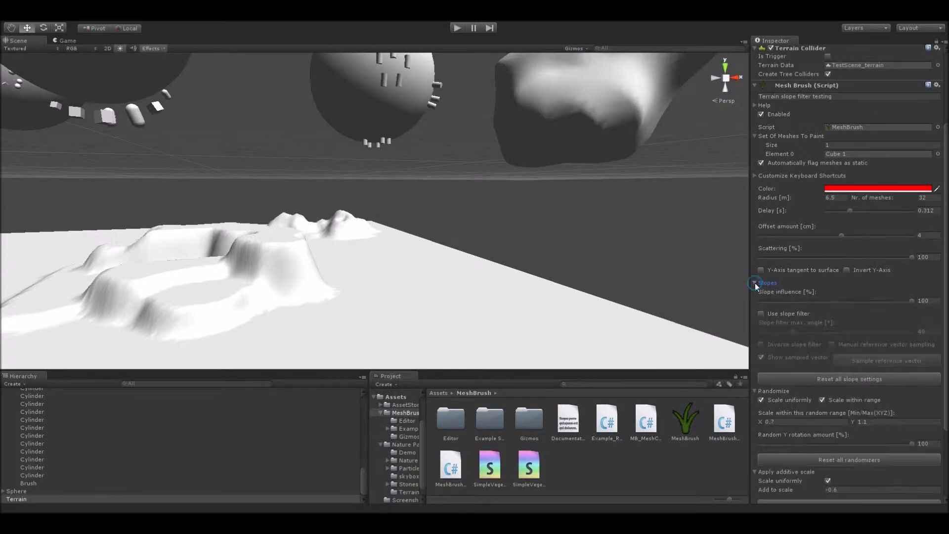
click(755, 282)
click(755, 282)
scroll(430, 265, up, 8)
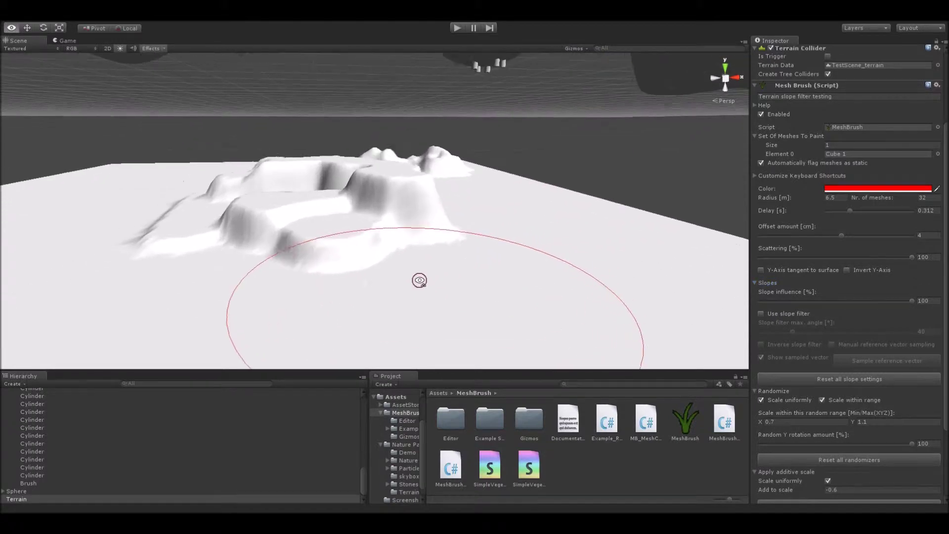
Compare the mesh brush group names and settings of the cube platform and the terrain, ending with the terrain selected
alt+drag(446, 256, 491, 239)
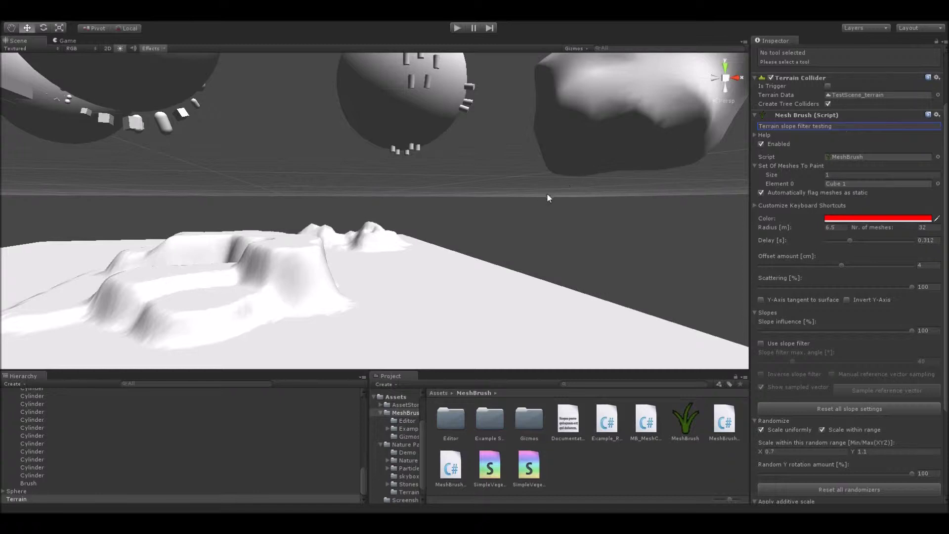
mouse_move(504, 220)
alt+mouse_down()
mouse_move(423, 248)
mouse_move(364, 239)
mouse_move(482, 239)
mouse_move(511, 208)
mouse_move(553, 250)
mouse_move(223, 203)
mouse_move(381, 290)
mouse_move(405, 281)
alt+mouse_up()
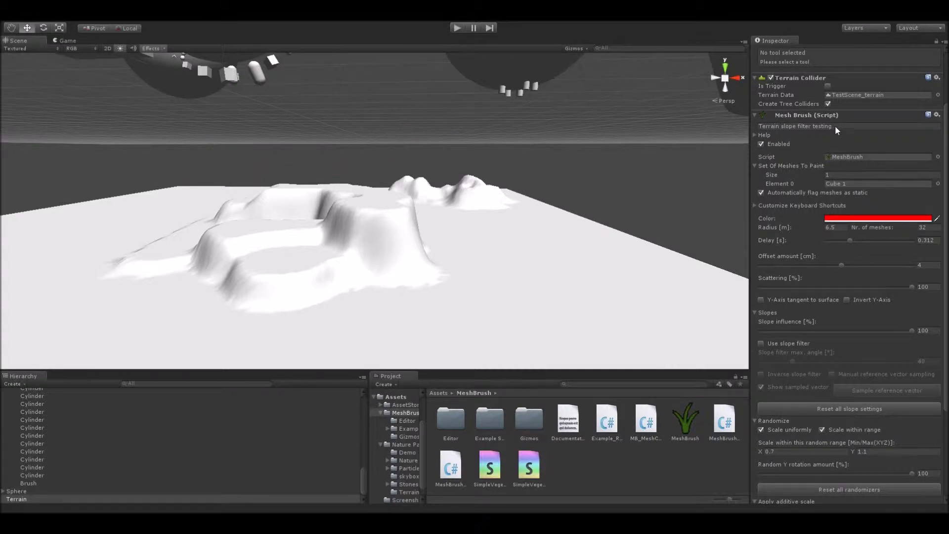
alt+drag(598, 164, 426, 100)
click(424, 98)
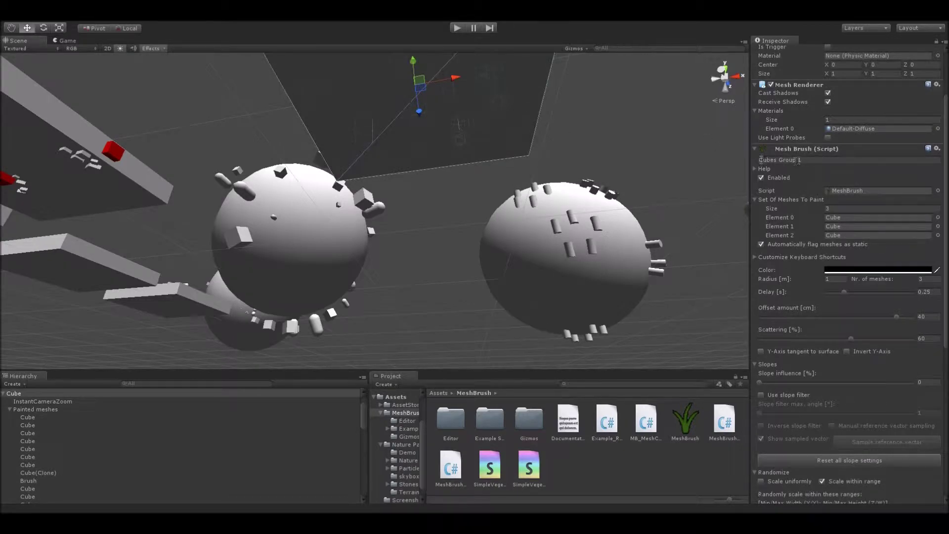
mouse_move(618, 162)
alt+mouse_down()
mouse_move(501, 192)
mouse_move(545, 214)
alt+mouse_up()
click(509, 215)
alt+drag(436, 168, 416, 188)
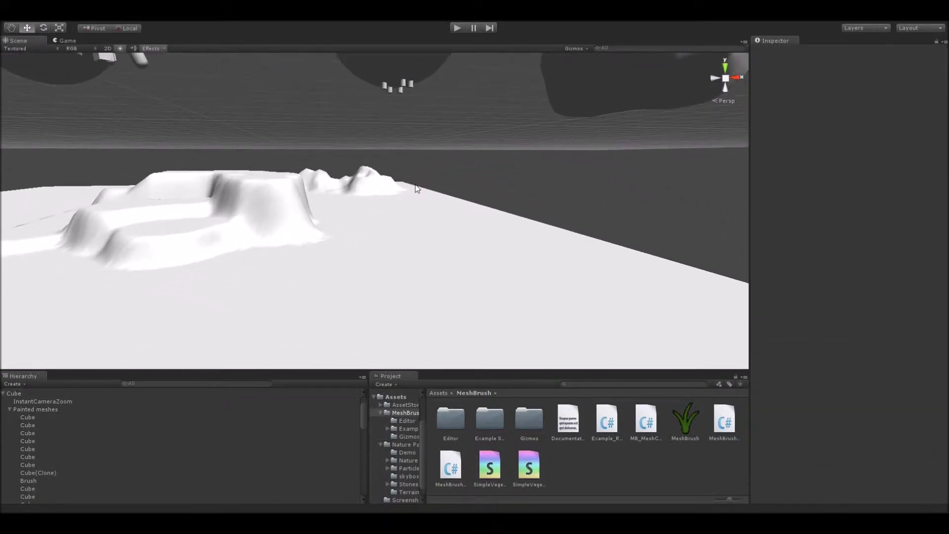
click(385, 217)
mouse_move(345, 206)
alt+mouse_down()
mouse_move(275, 212)
mouse_move(270, 253)
mouse_move(282, 246)
mouse_move(243, 190)
mouse_move(338, 194)
mouse_move(229, 140)
alt+mouse_up()
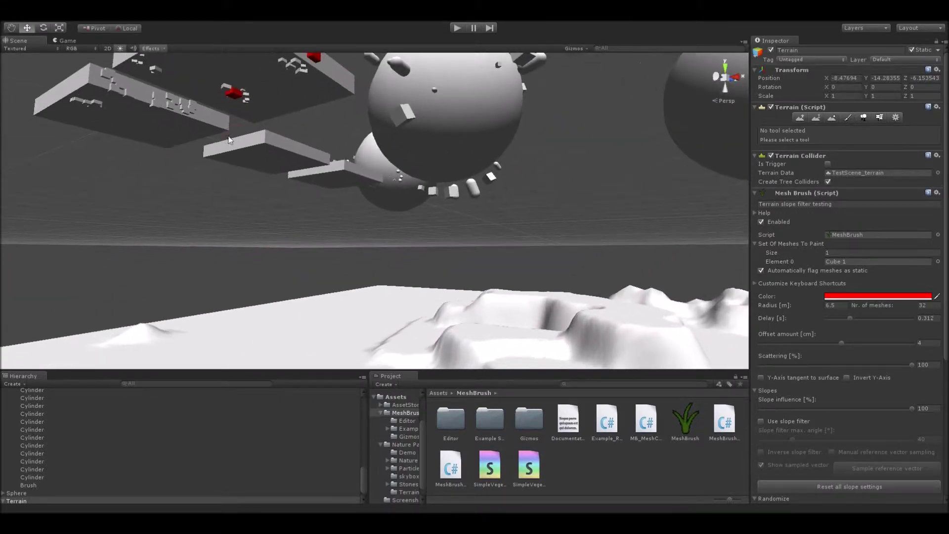
right_drag(249, 140, 372, 202)
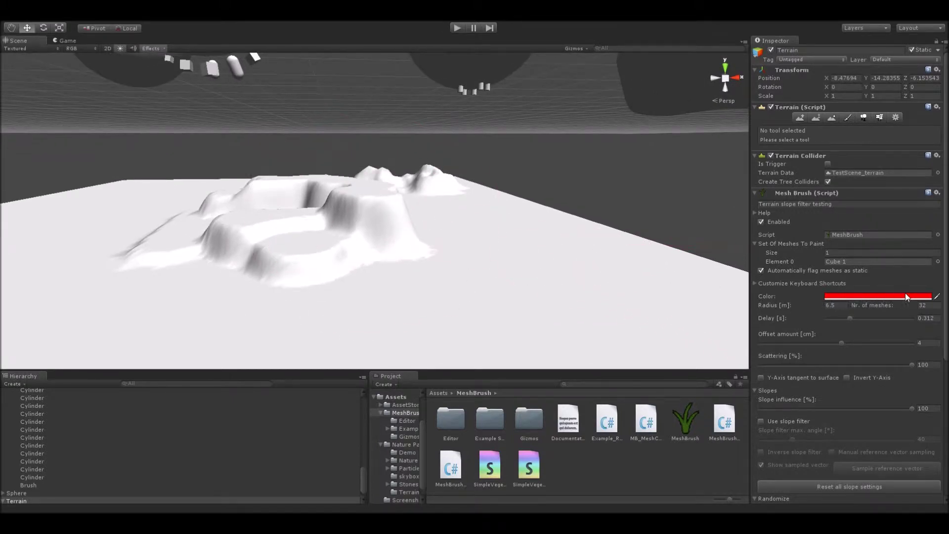
View the colour picker of the terrain's brush and close it without choosing another colour
click(833, 296)
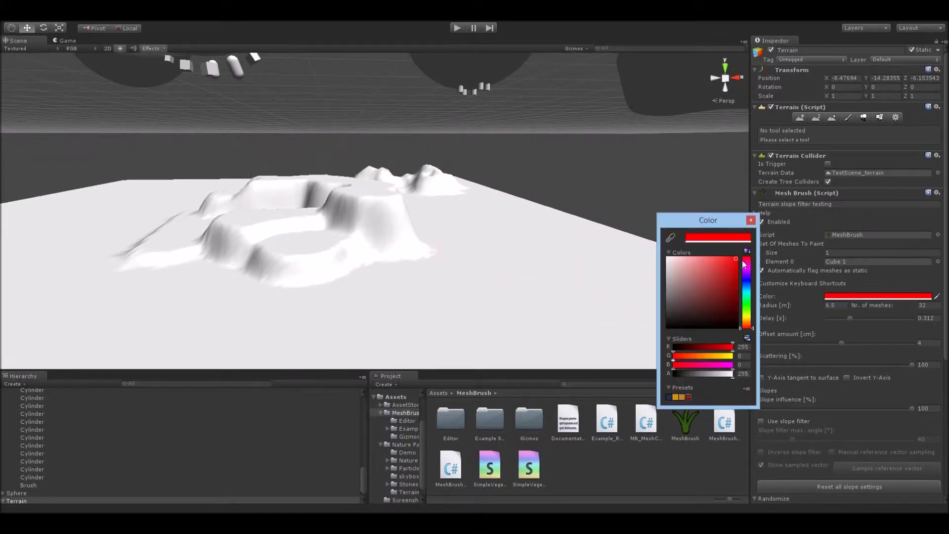
click(751, 221)
alt+drag(566, 240, 498, 247)
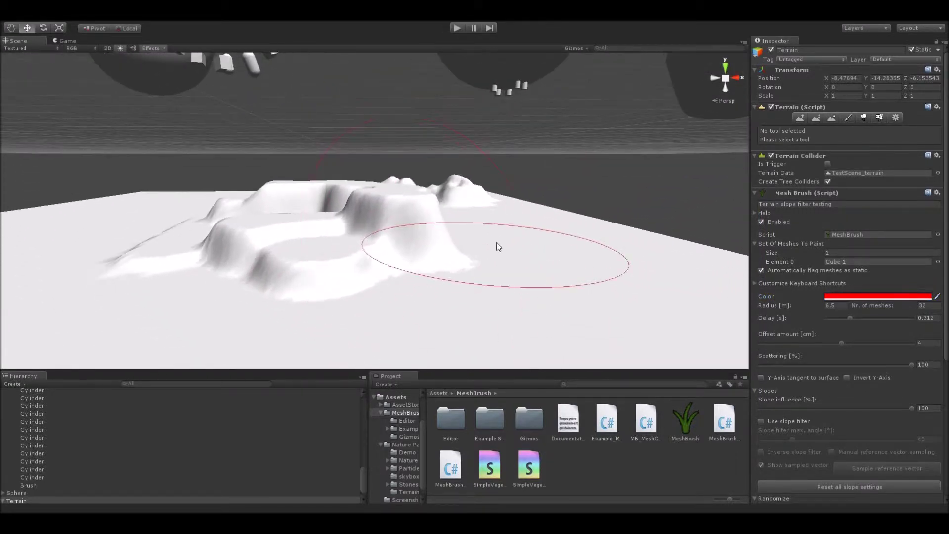
Enable the terrain brush's slope filter and set its maximum angle to 47°
scroll(942, 223, down, 2)
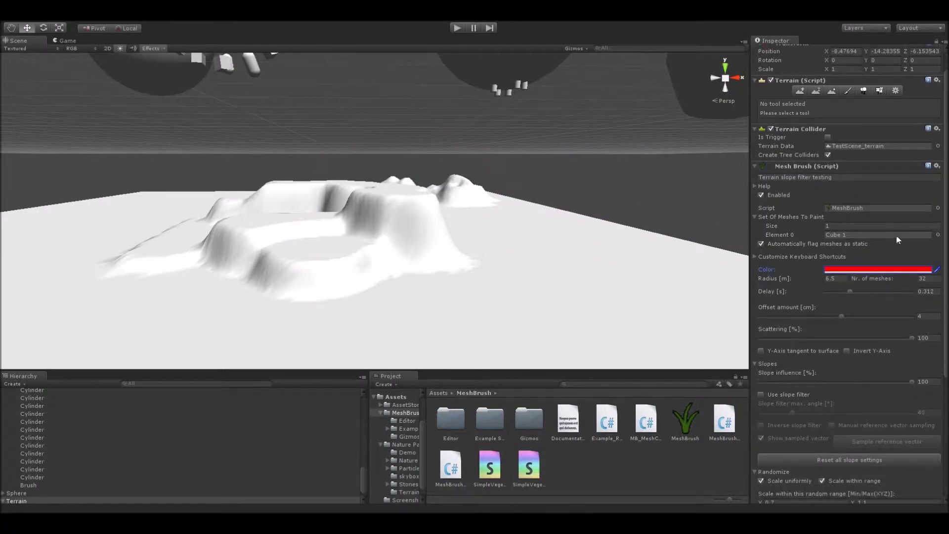
scroll(898, 240, down, 5)
scroll(850, 297, down, 4)
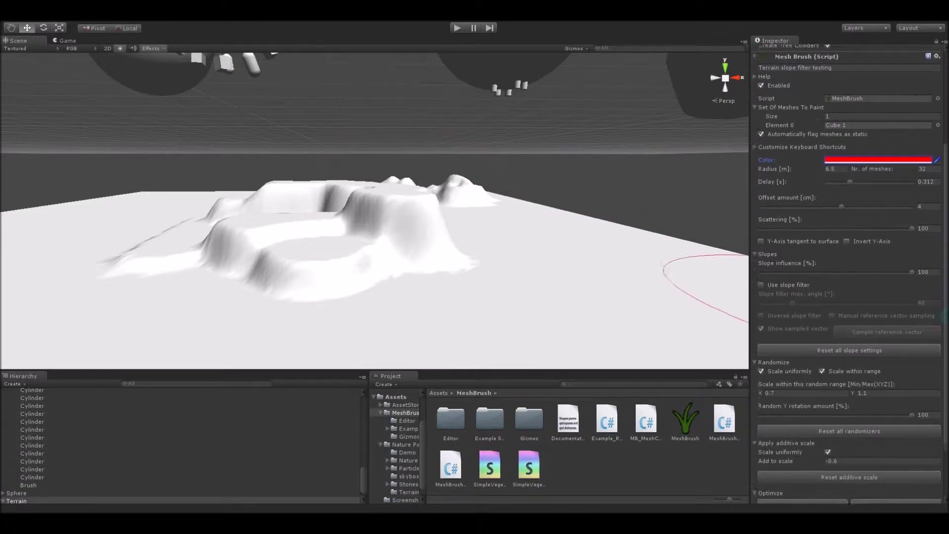
alt+drag(455, 226, 398, 241)
right_drag(398, 241, 381, 244)
key(s)
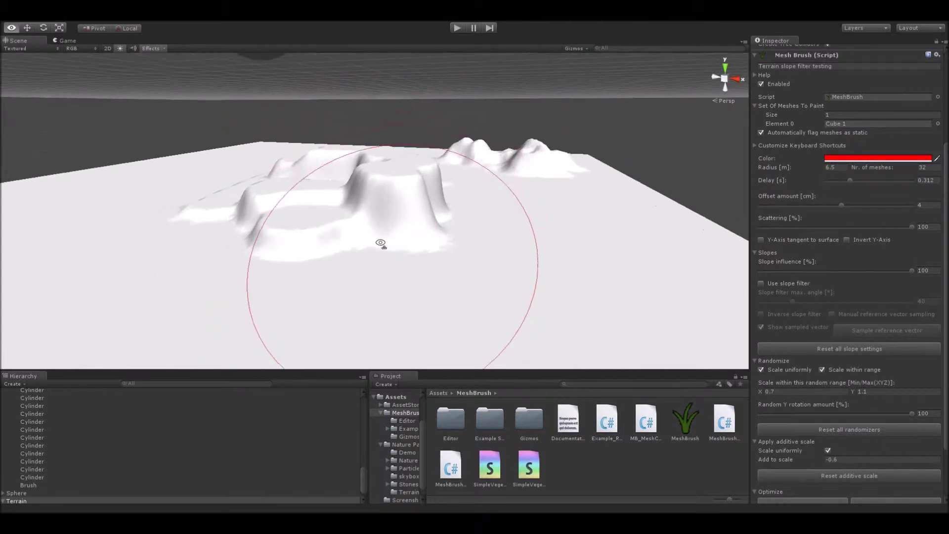
click(761, 283)
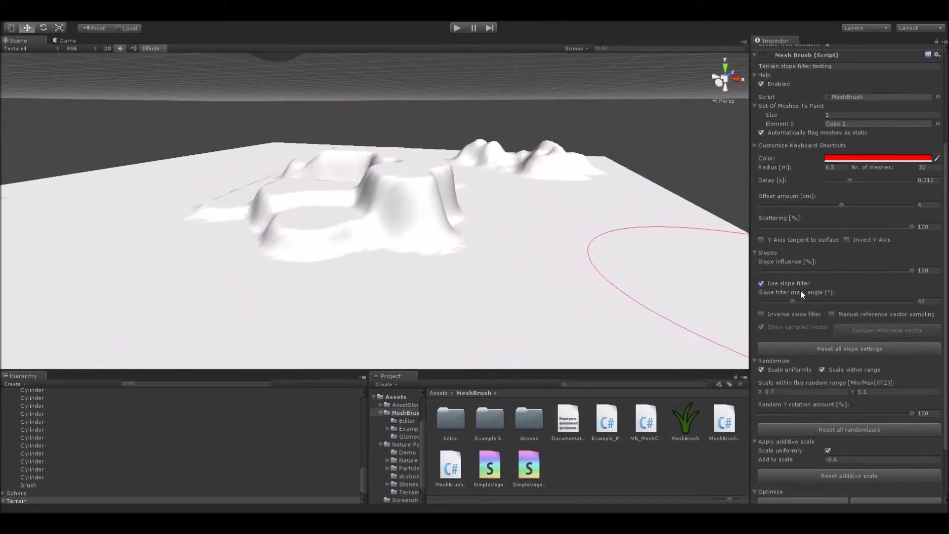
drag(793, 301, 798, 303)
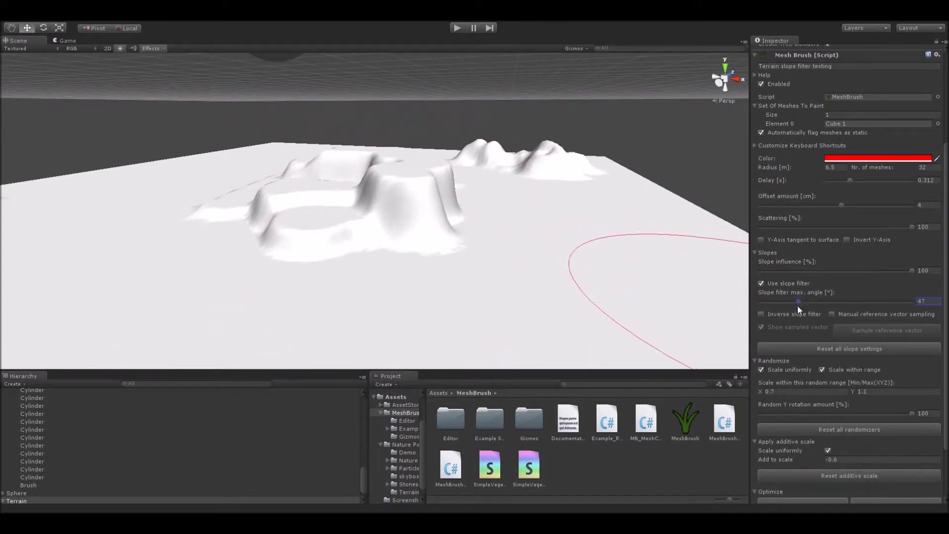
Lower the slope filter's maximum angle to 20.8°
alt+drag(504, 264, 455, 235)
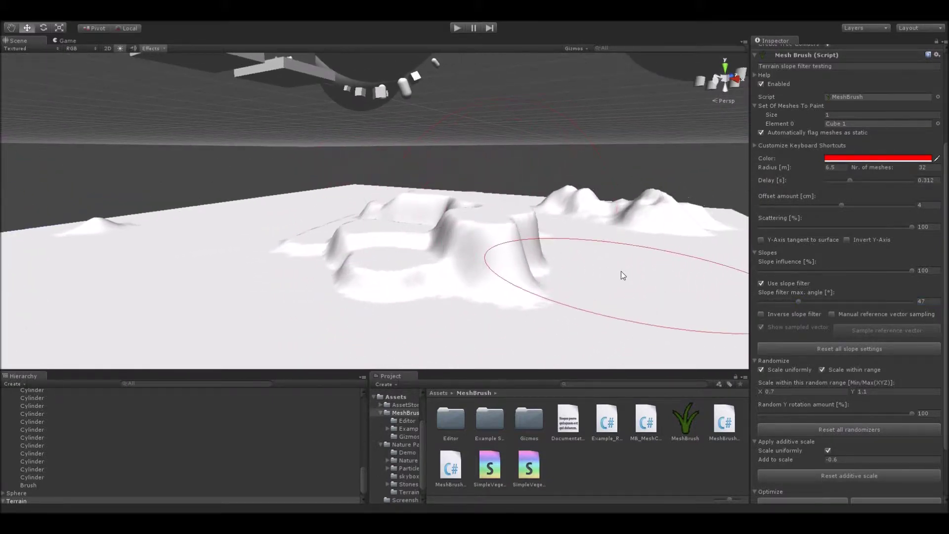
alt+drag(649, 235, 657, 320)
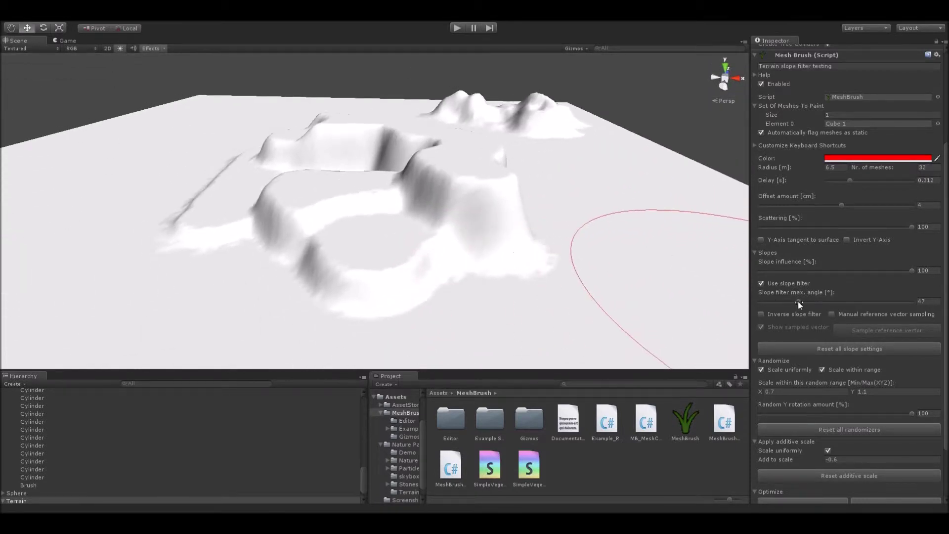
drag(790, 298, 777, 299)
Paint slope-filtered red cubes over the central hills, plateau tops and surrounding flat ground
alt+drag(494, 262, 384, 264)
key(p)
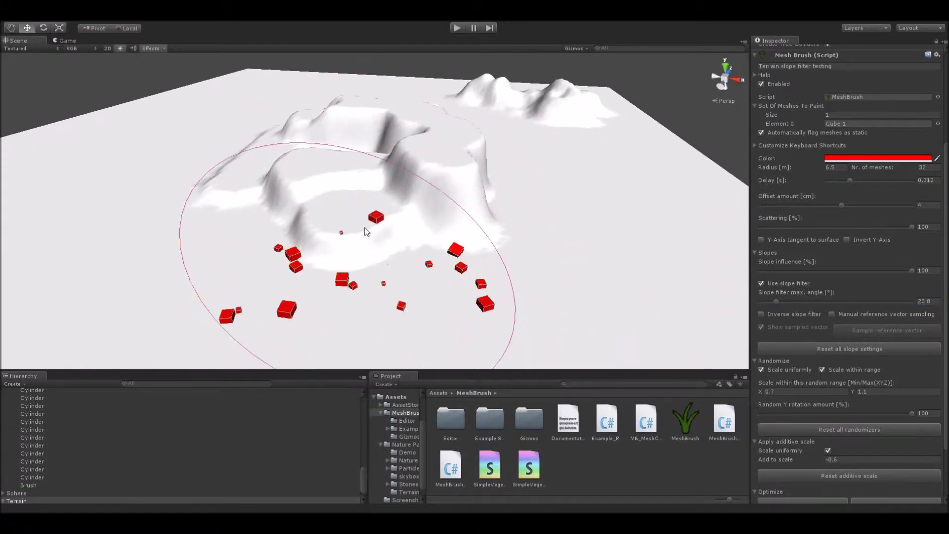
key(p)
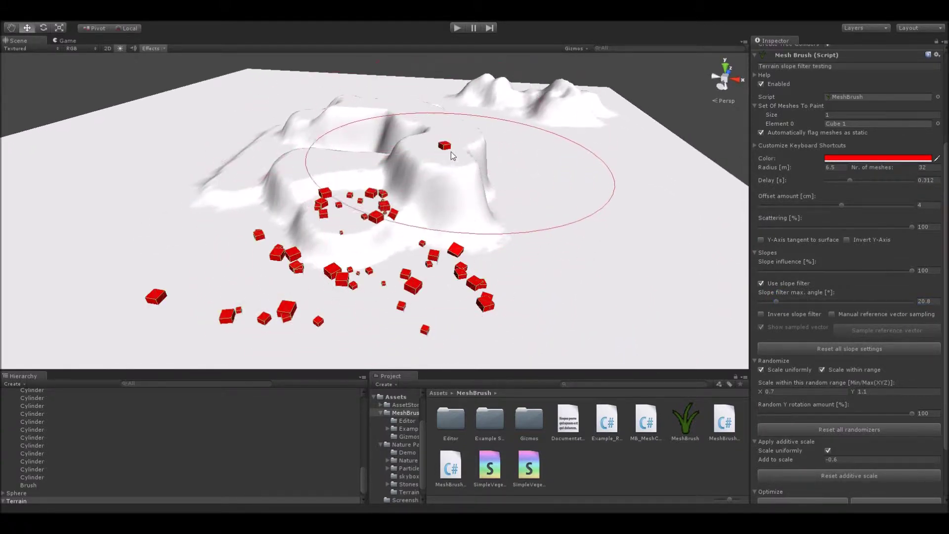
key(p)
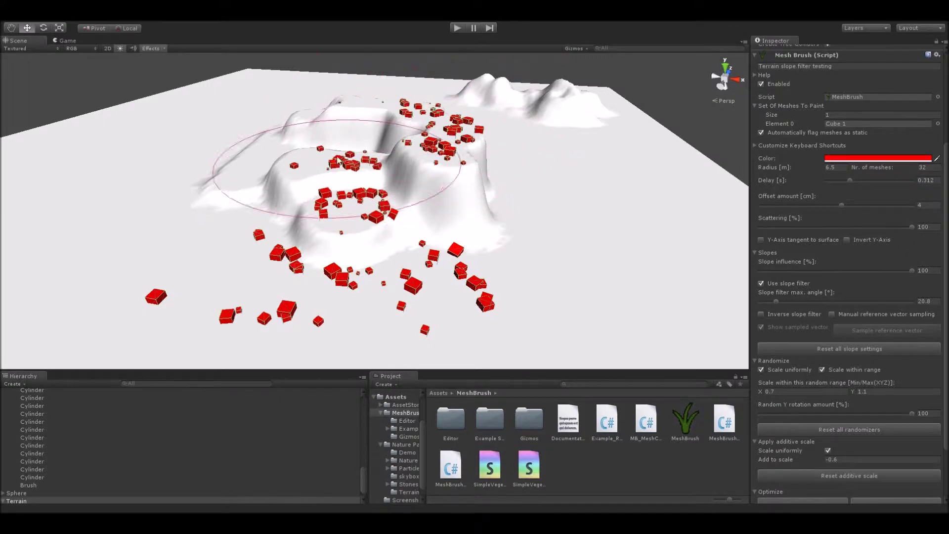
key(p)
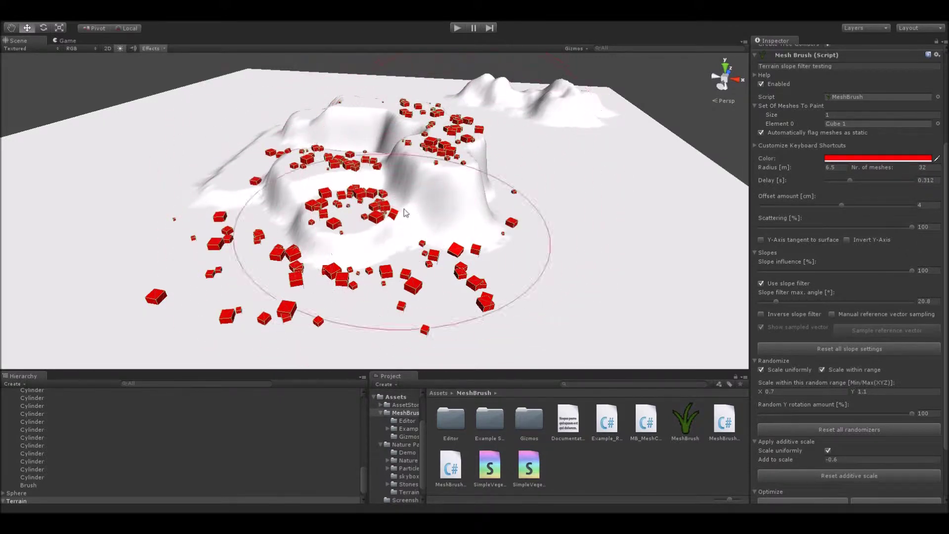
key(p)
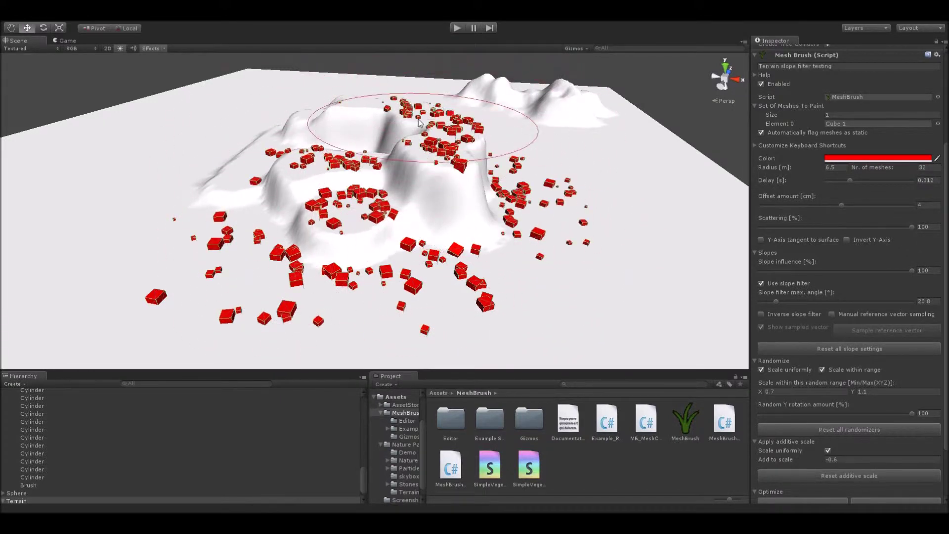
key(p)
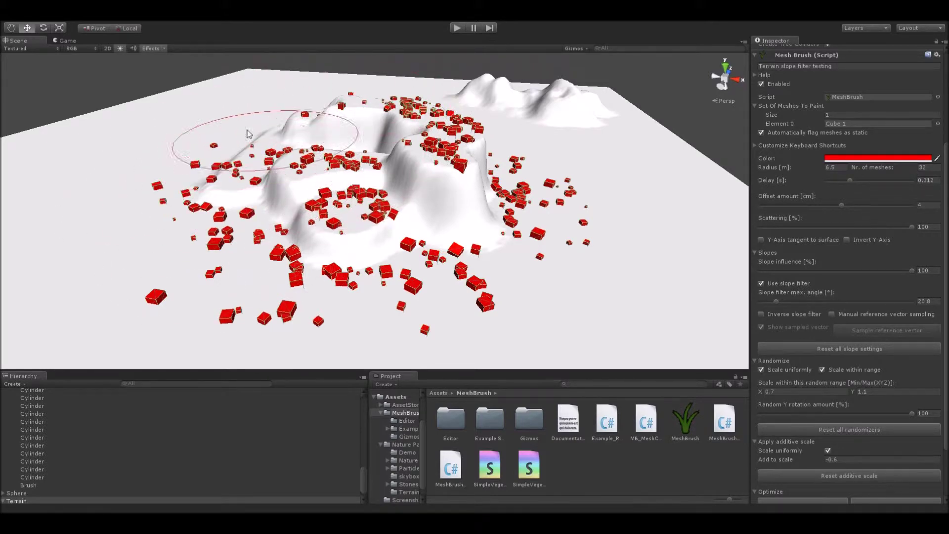
Paint more slope-filtered cubes over the flat ground beside the central hills, their upper ledges and the distant hills
right_drag(428, 228, 430, 225)
alt+drag(431, 225, 447, 220)
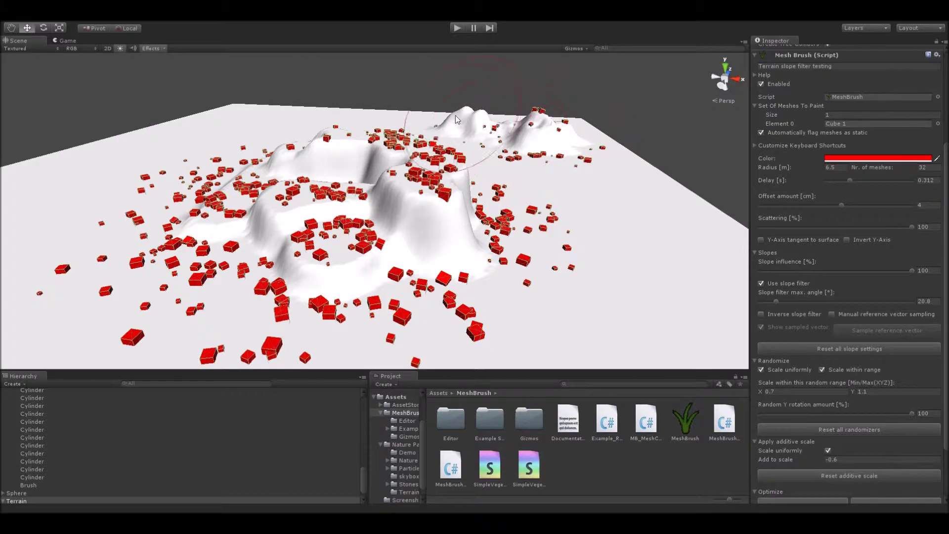
key(p)
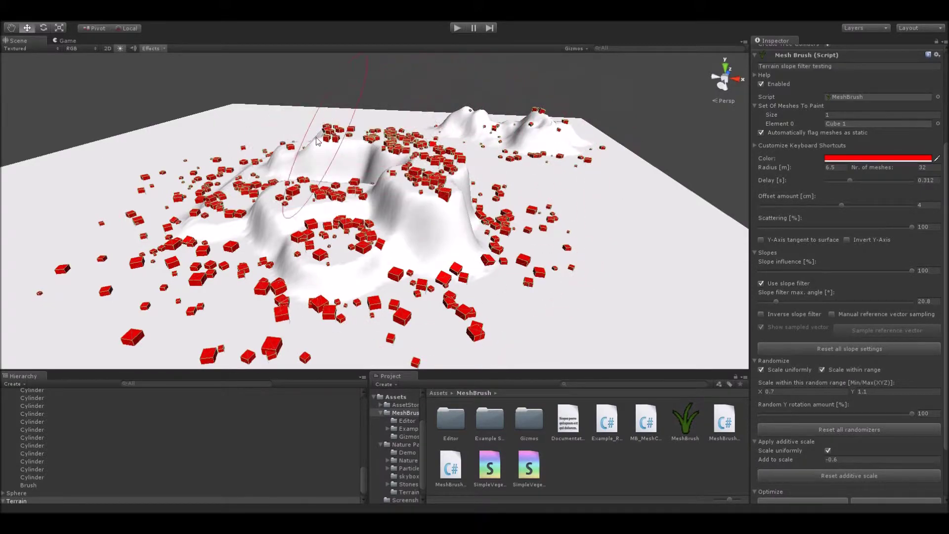
Delete all meshes painted on the terrain
alt+drag(336, 210, 376, 228)
scroll(847, 316, down, 3)
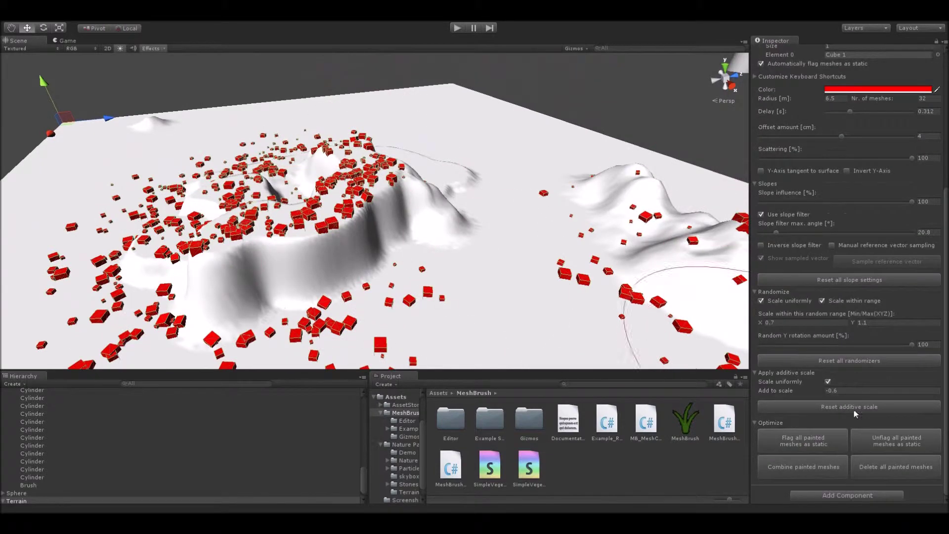
click(882, 467)
Enable the terrain brush's inverse slope filter and paint cubes on the steep sides of the central plateau and distant hills
mouse_move(539, 284)
alt+mouse_down()
mouse_move(349, 212)
mouse_move(392, 220)
mouse_move(509, 149)
mouse_move(546, 159)
alt+mouse_up()
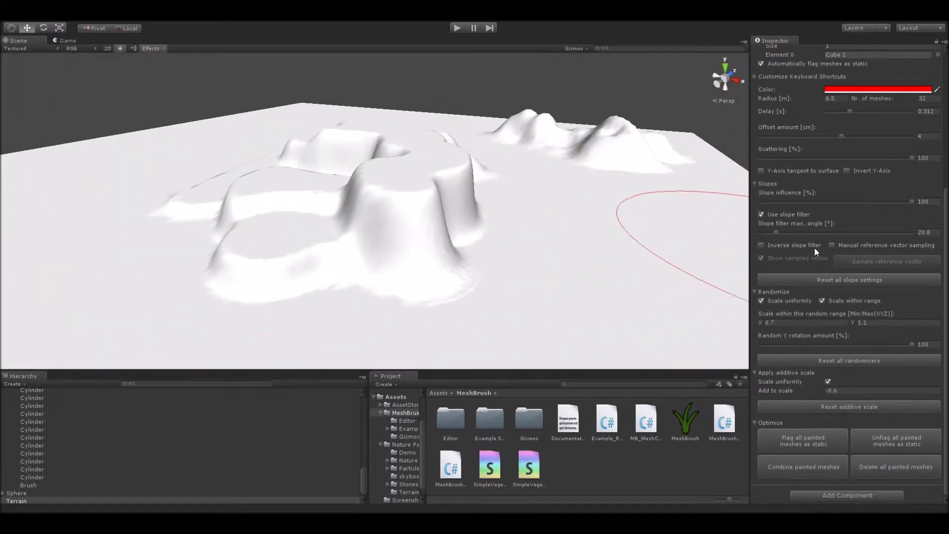
click(760, 245)
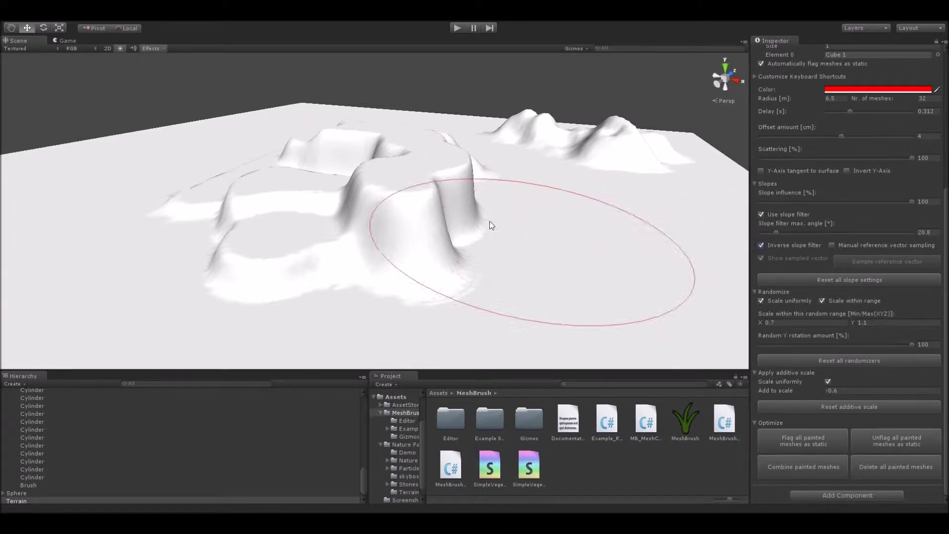
mouse_move(491, 222)
alt+mouse_down()
mouse_move(476, 238)
mouse_move(487, 218)
mouse_move(464, 215)
alt+mouse_up()
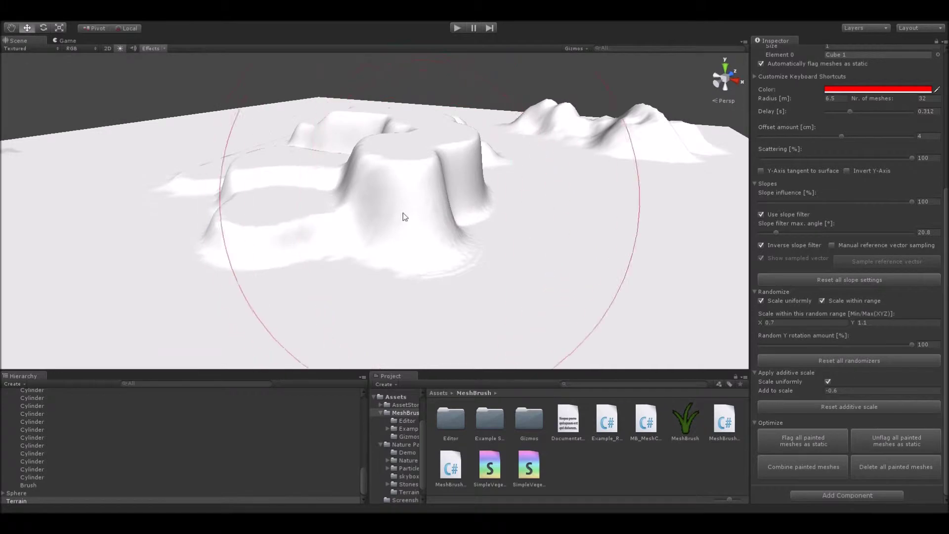
key(p)
key(p)
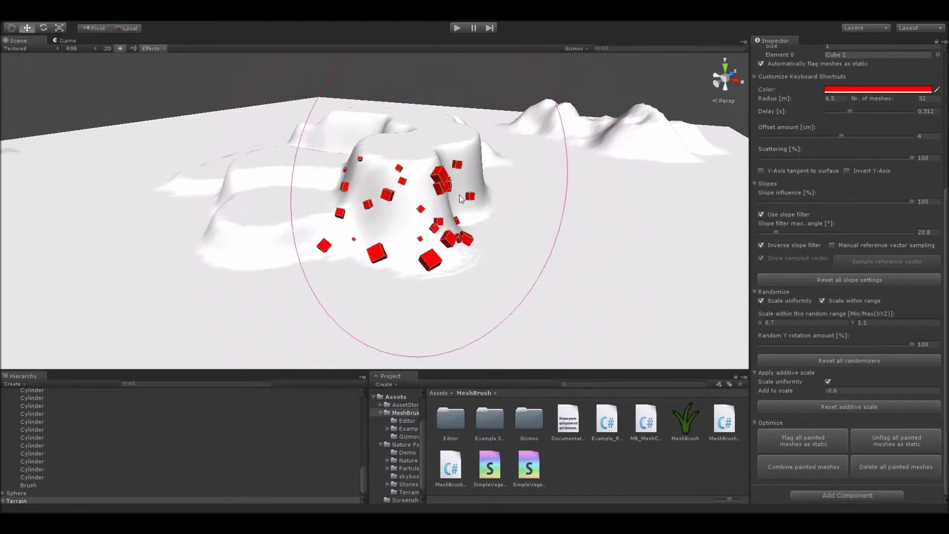
key(p)
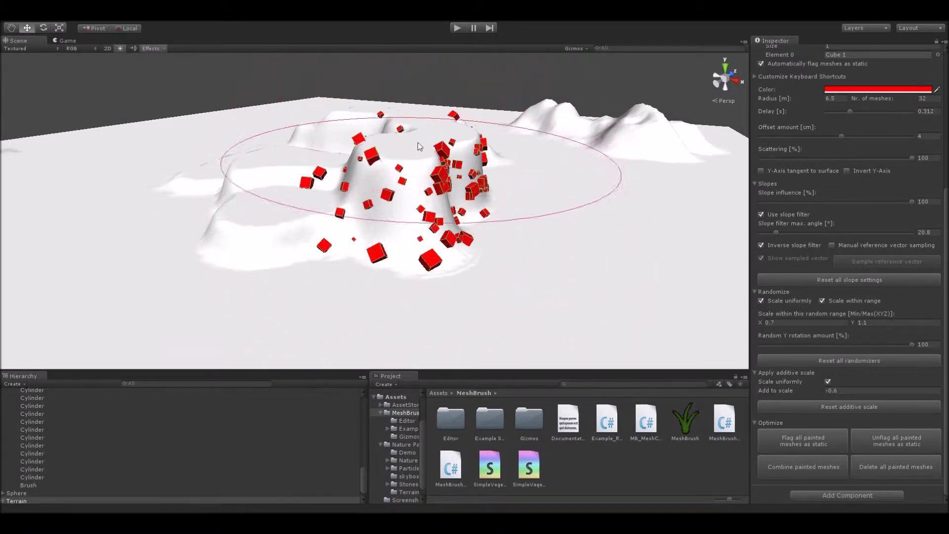
key(p)
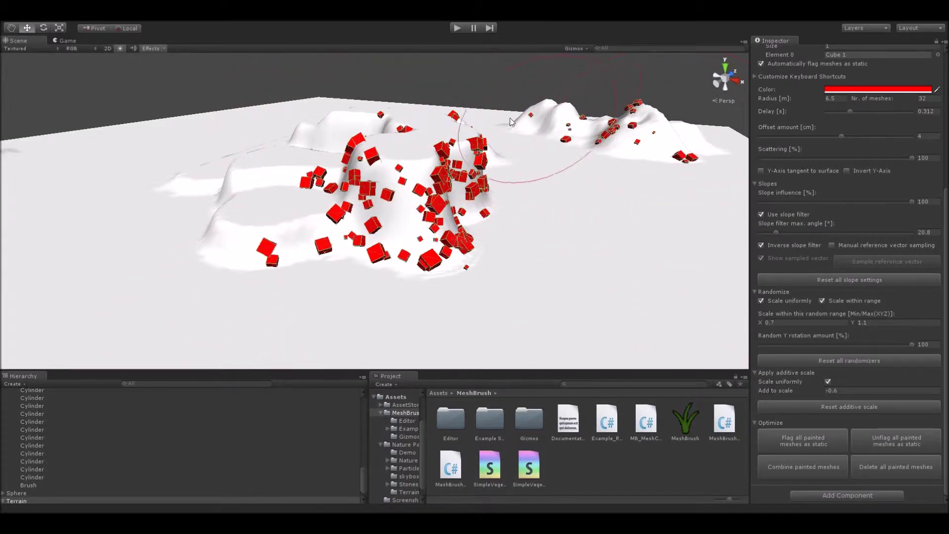
key(p)
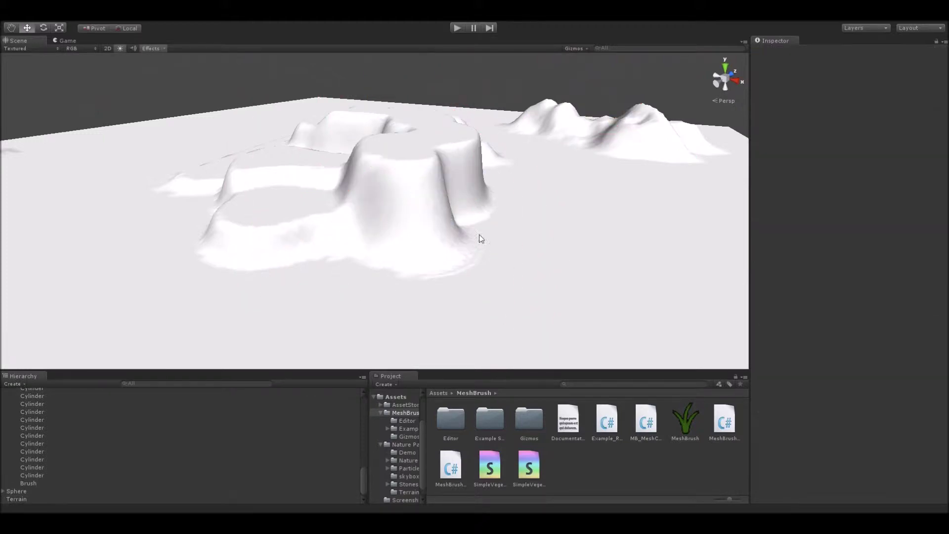
Reselect the cleared terrain and disable its inverse slope filter
click(670, 295)
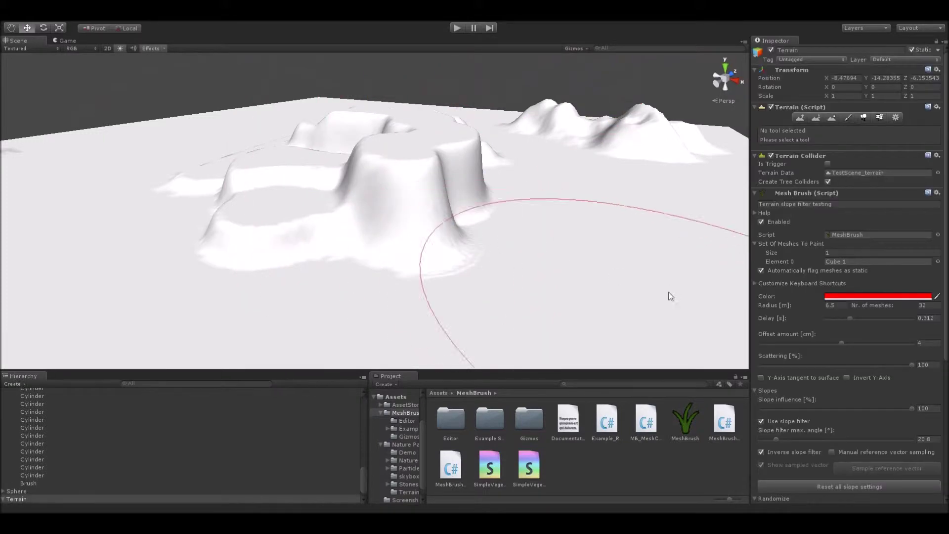
click(761, 452)
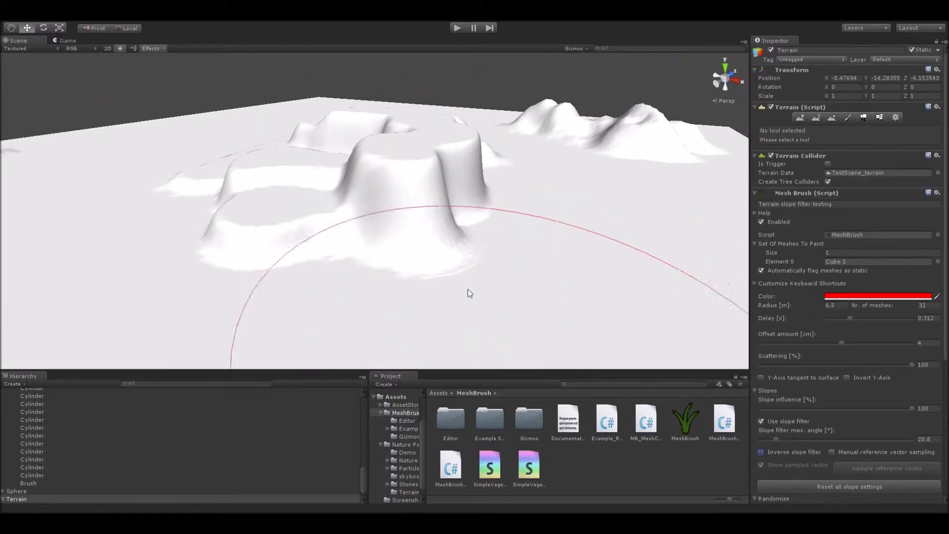
Select the testAsteroid mesh and enable its brush's slope filter
alt+drag(468, 292, 586, 140)
right_drag(586, 139, 583, 144)
click(518, 185)
right_drag(464, 149, 450, 182)
key(w)
key(s)
key(w)
click(760, 419)
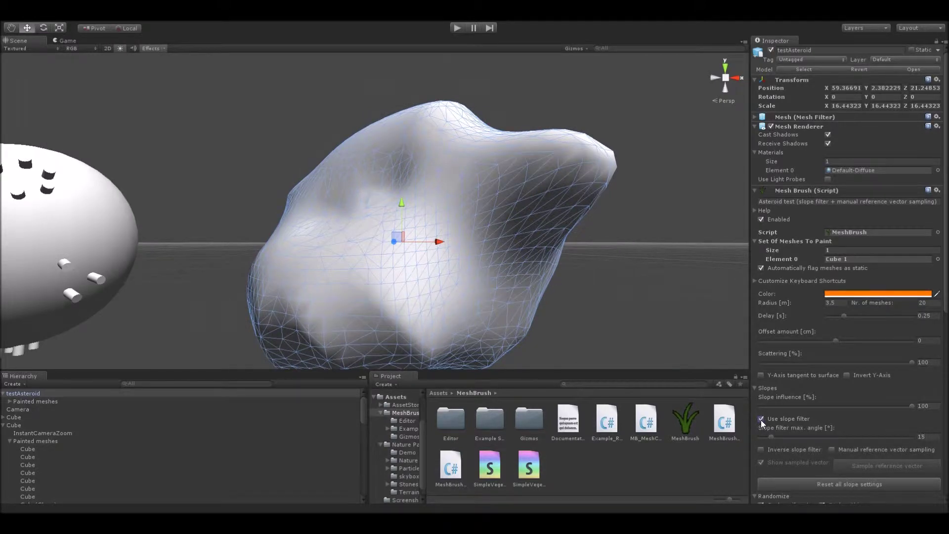
Paint slope-filtered cubes over the asteroid's summit and protruding ridge
alt+drag(506, 277, 376, 243)
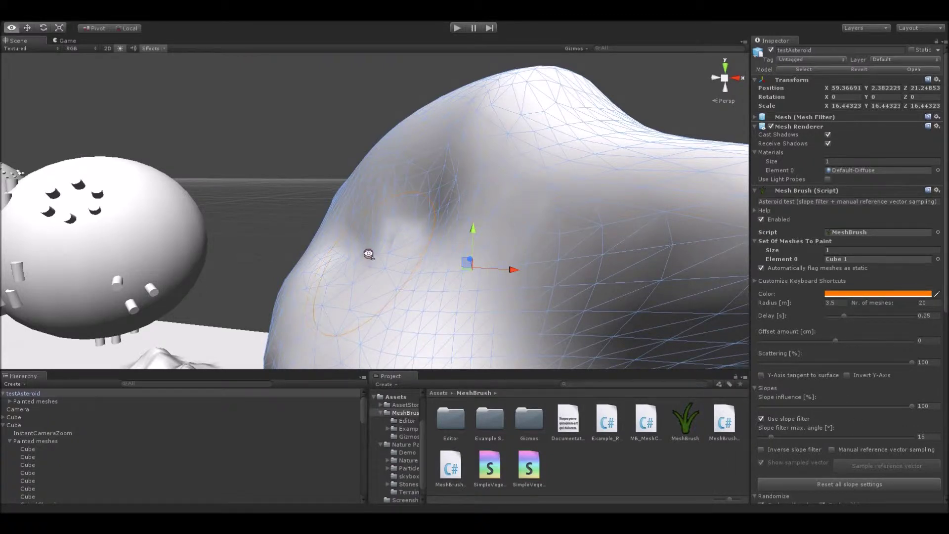
alt+drag(369, 253, 364, 257)
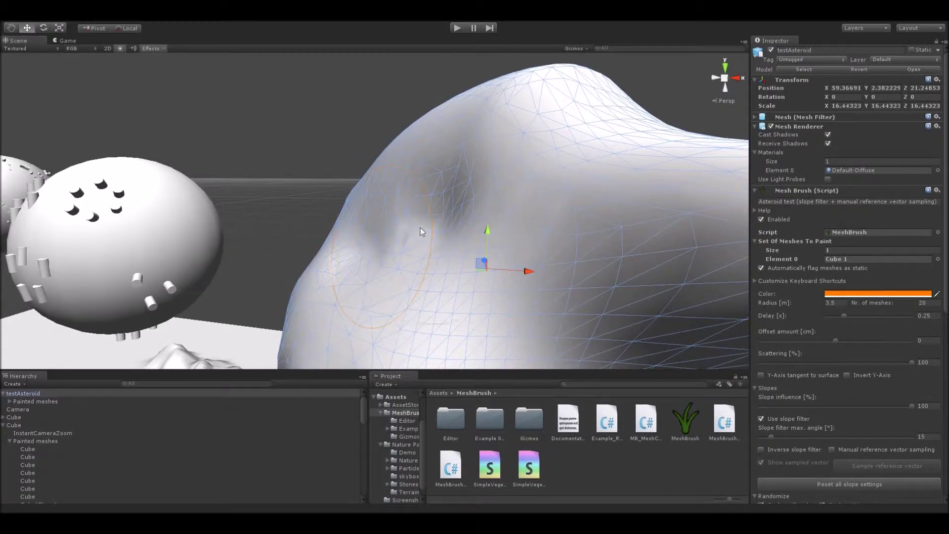
right_drag(406, 241, 453, 234)
key(p)
right_drag(505, 203, 406, 241)
key(s)
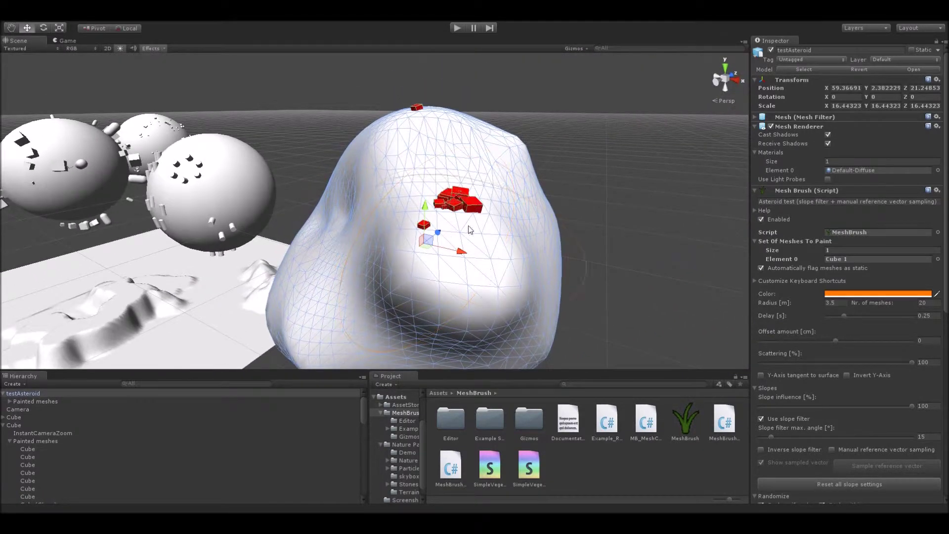
key(p)
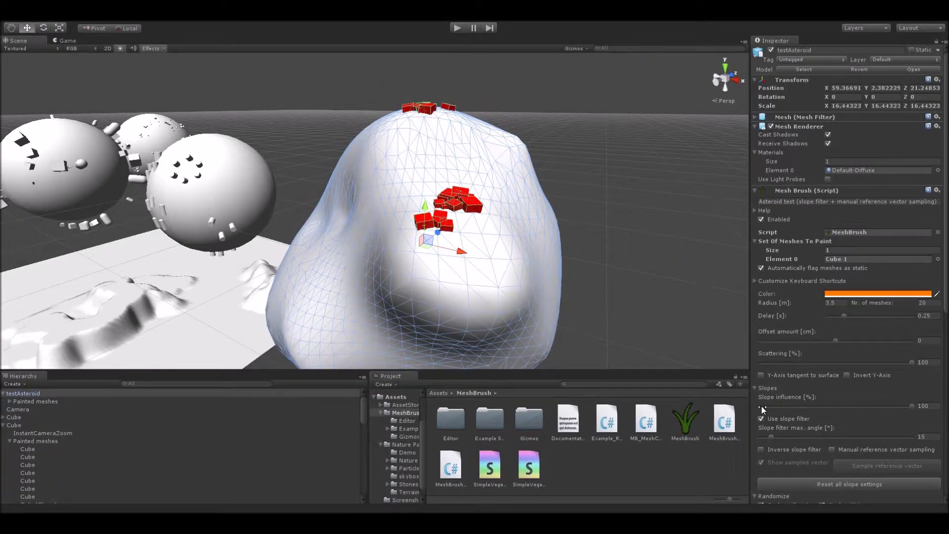
Delete all meshes painted on the asteroid
right_drag(422, 252, 566, 272)
key(a)
scroll(819, 398, down, 10)
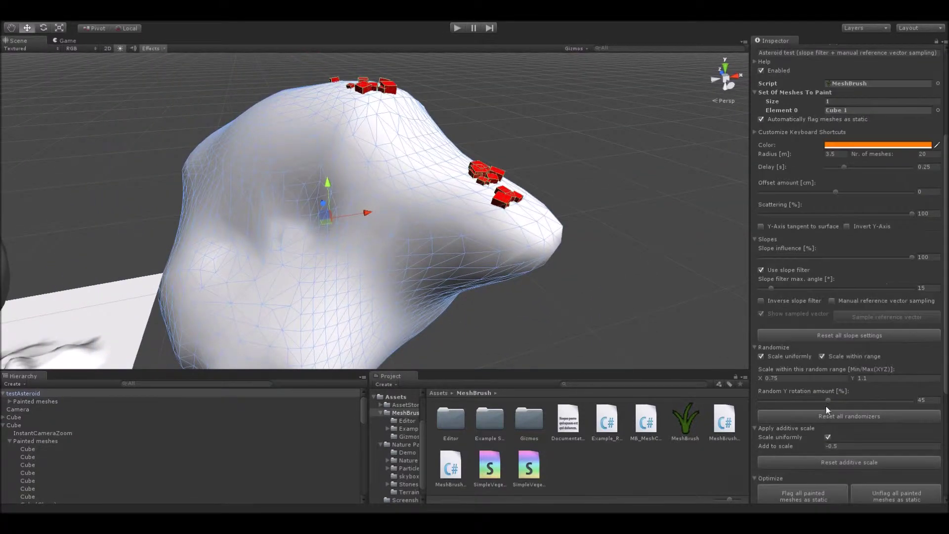
click(888, 402)
Paint another batch of slope-filtered cubes over the asteroid's top, and delete all its painted meshes
key(w)
right_drag(391, 230, 337, 202)
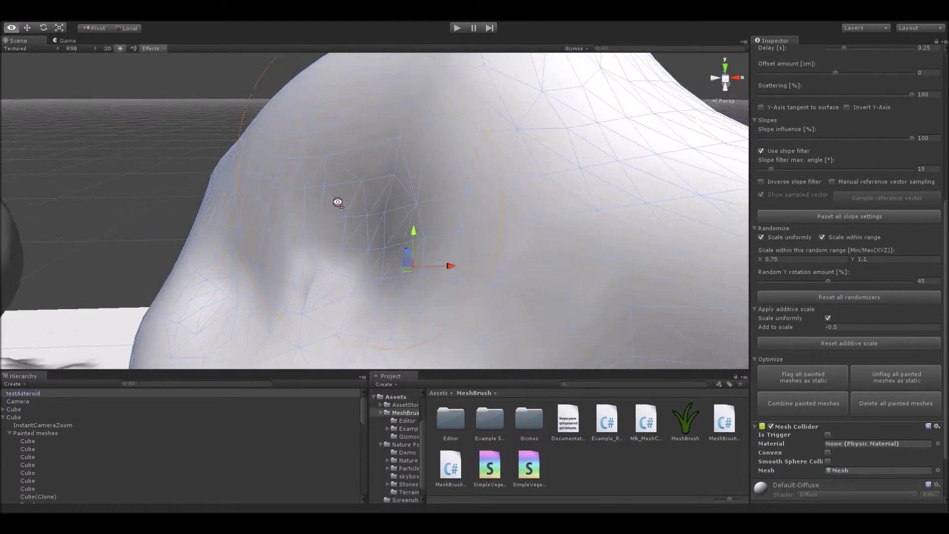
scroll(303, 216, down, 5)
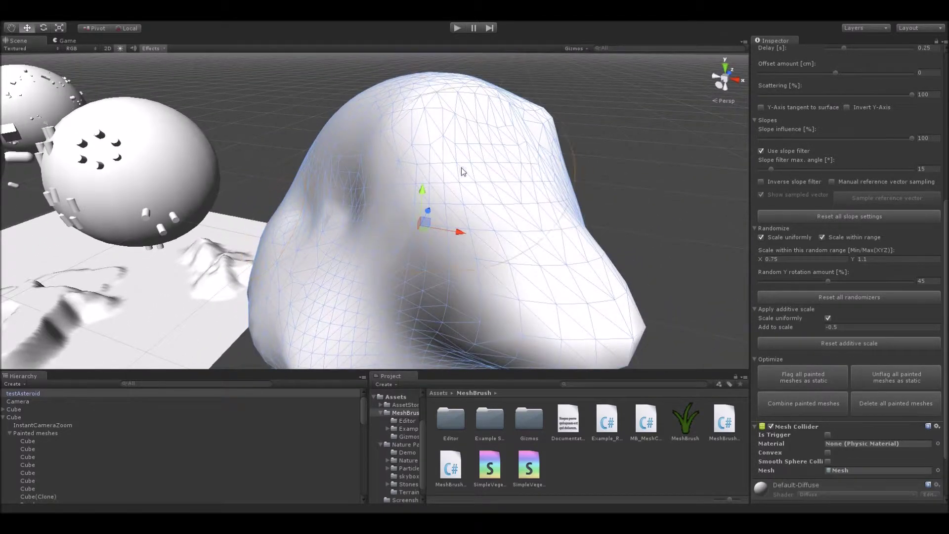
click(512, 126)
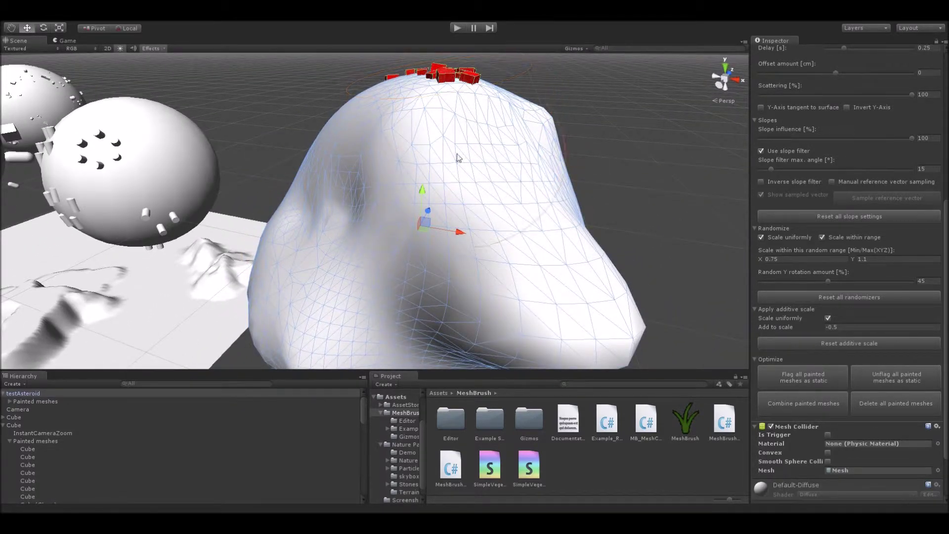
right_drag(469, 188, 480, 216)
key(p)
click(895, 403)
mouse_move(476, 209)
alt+mouse_down()
mouse_move(440, 205)
mouse_move(536, 186)
mouse_move(556, 112)
mouse_move(440, 209)
alt+mouse_up()
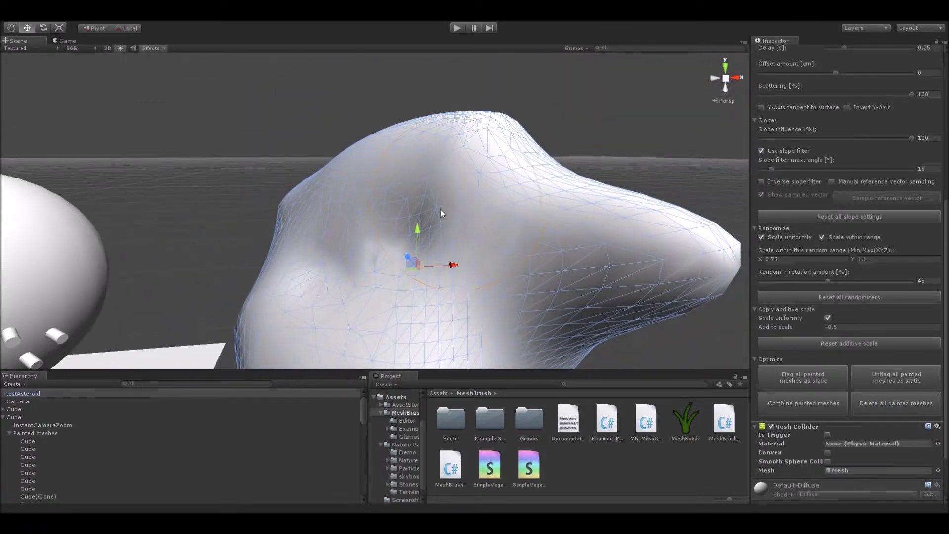
Enable manual reference vector sampling for the asteroid brush's slope filter
scroll(855, 331, up, 5)
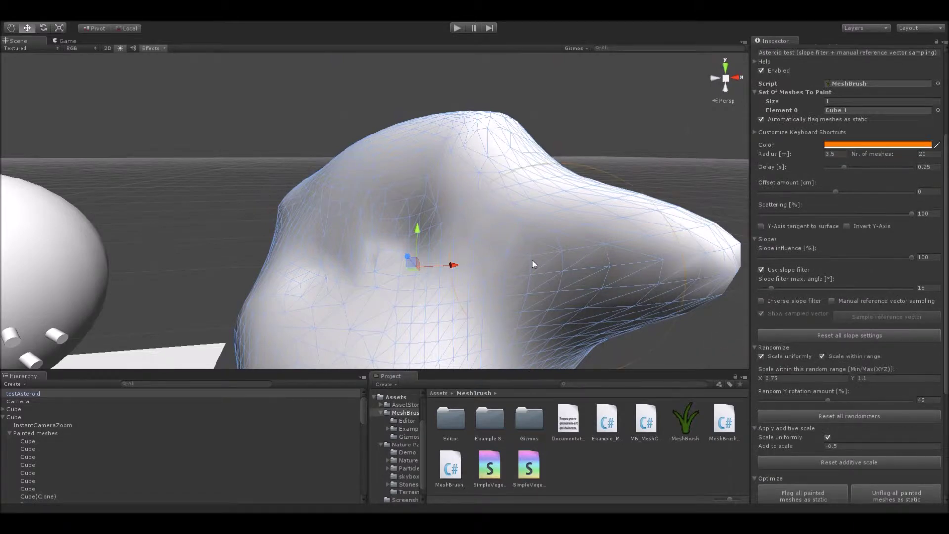
alt+drag(532, 260, 540, 275)
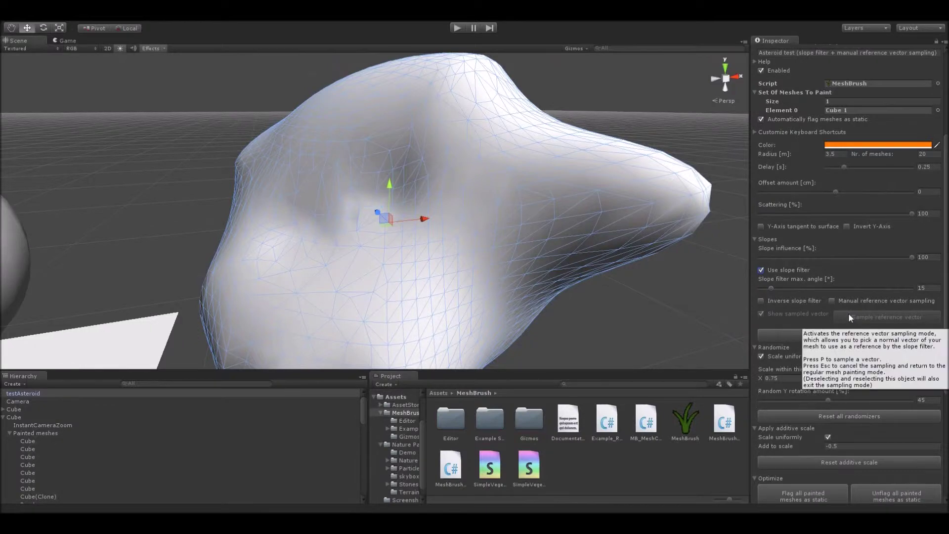
scroll(562, 283, up, 3)
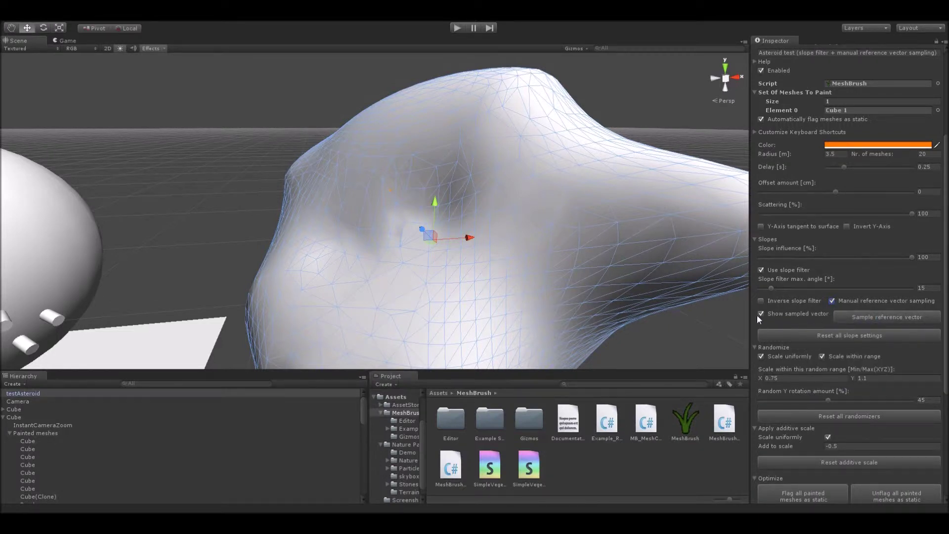
Sample a surface normal in the hollow on the asteroid's side as the slope filter's reference vector
right_drag(621, 336, 612, 317)
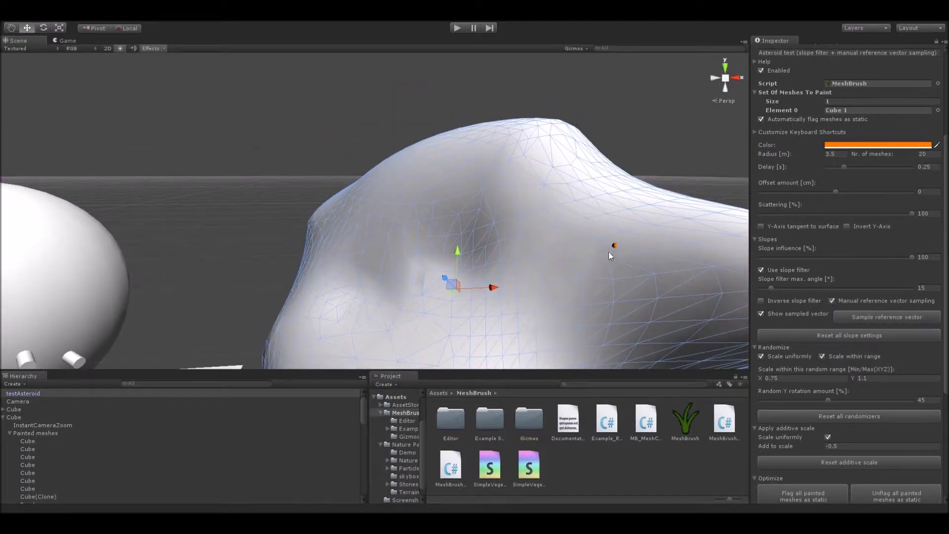
alt+drag(609, 251, 577, 310)
alt+drag(456, 162, 494, 97)
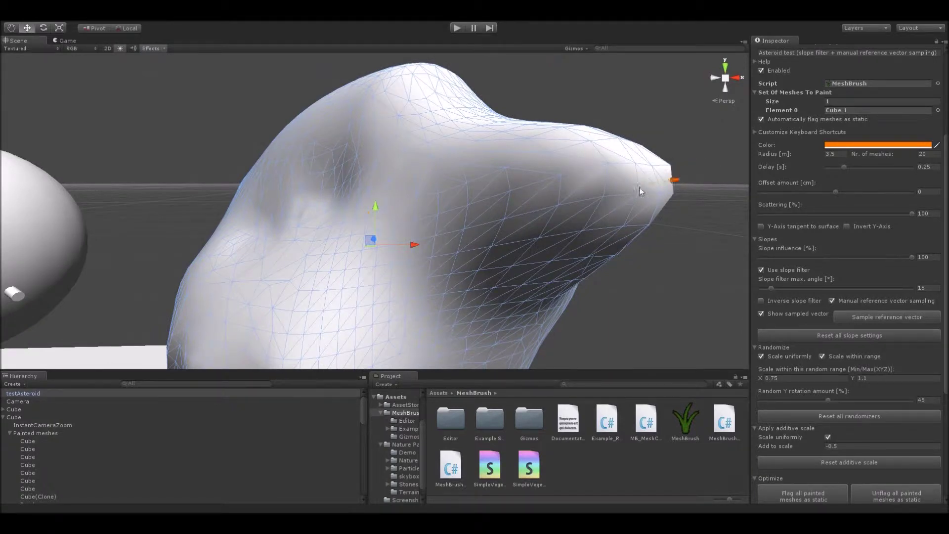
alt+drag(597, 191, 576, 194)
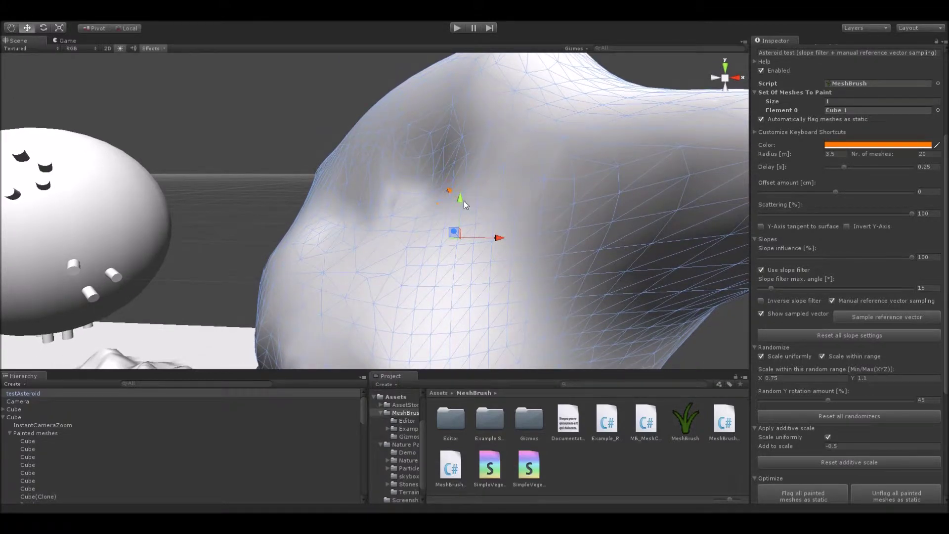
alt+drag(482, 222, 443, 215)
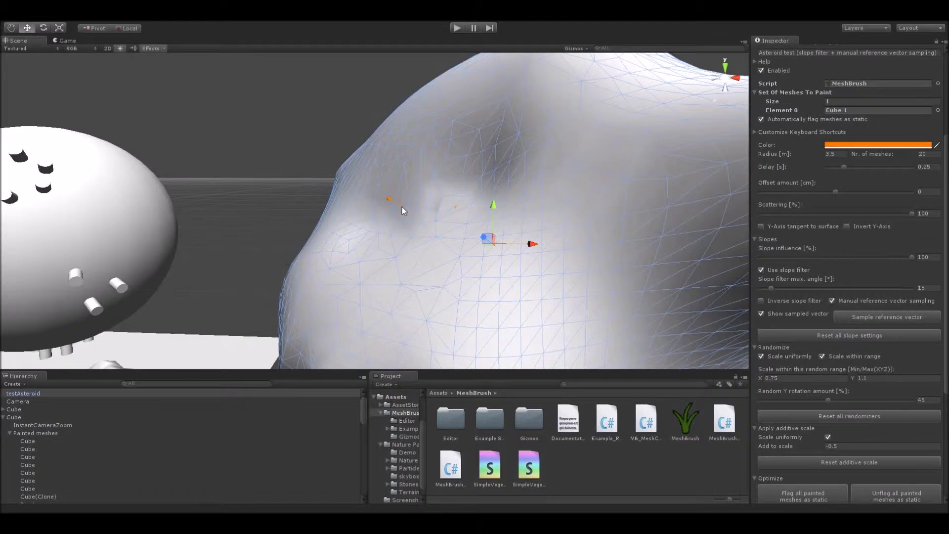
mouse_move(455, 212)
alt+mouse_down()
mouse_move(407, 209)
mouse_move(331, 165)
mouse_move(347, 193)
mouse_move(299, 180)
mouse_move(410, 201)
mouse_move(449, 193)
mouse_move(467, 206)
mouse_move(456, 195)
alt+mouse_up()
Paint cubes across the asteroid's side hollows, protruding ridge and lower edge using the sampled reference vector
key(p)
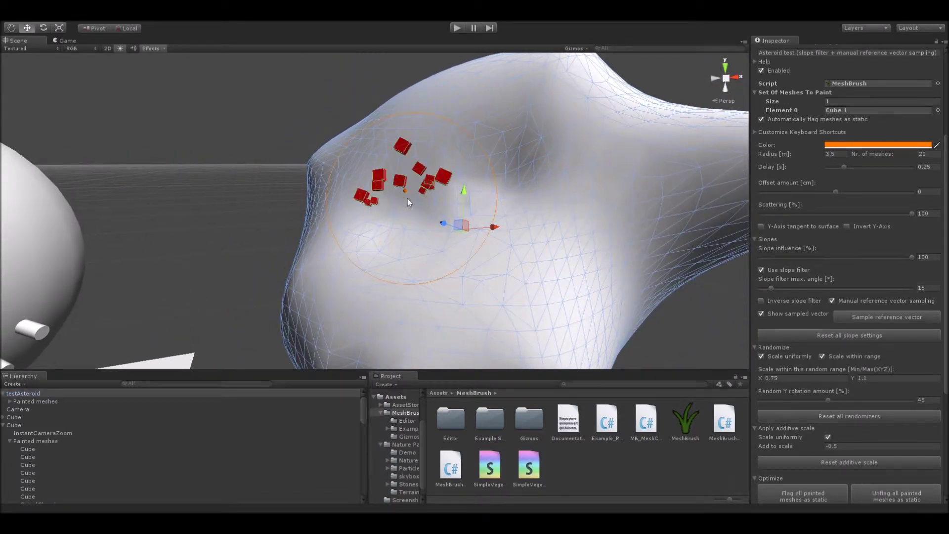
key(p)
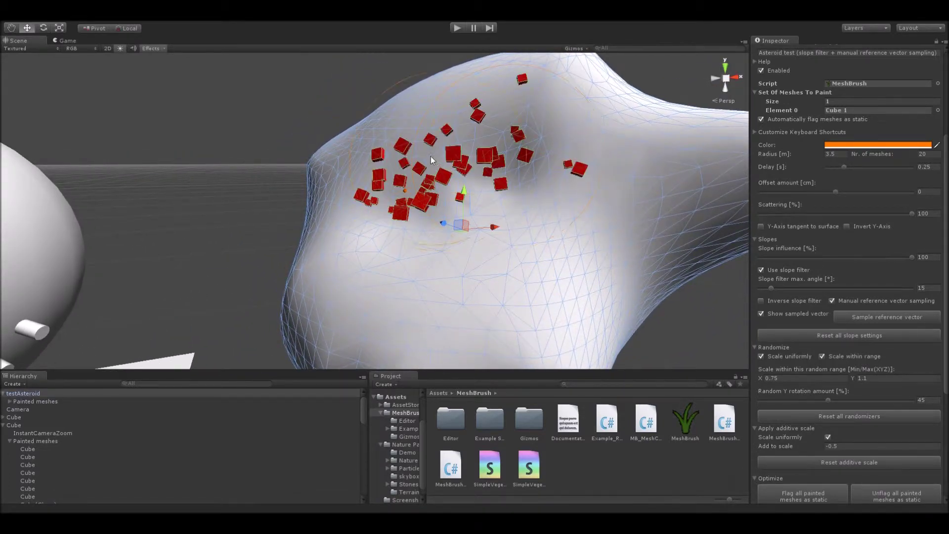
right_drag(488, 144, 541, 144)
key(p)
key(p)
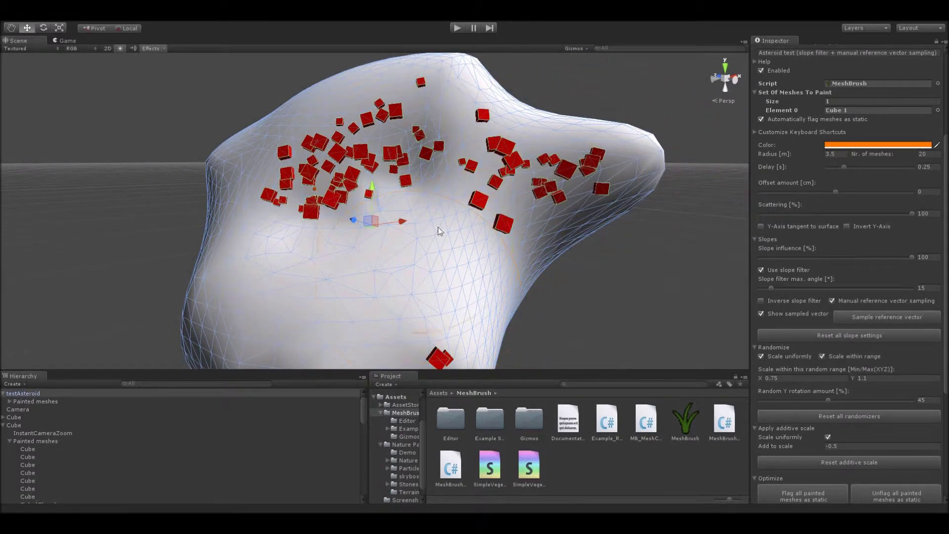
key(p)
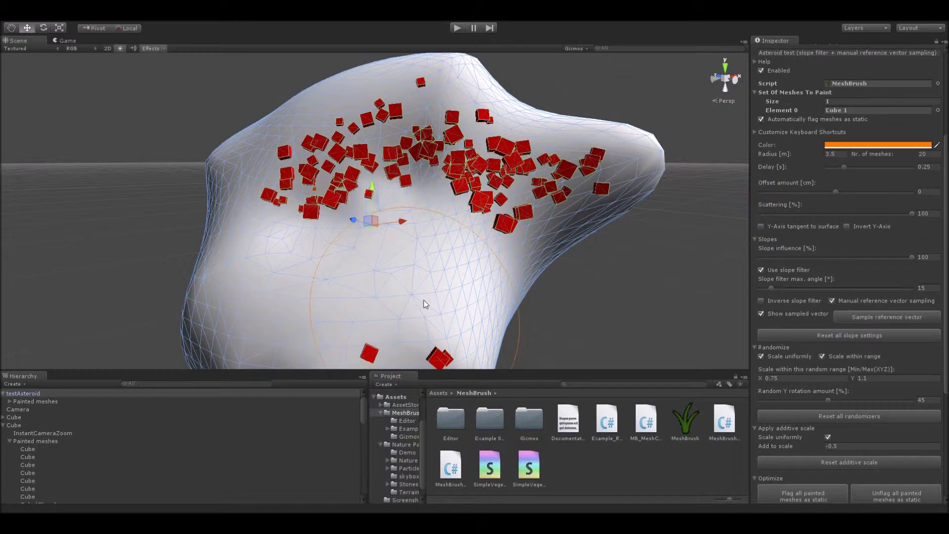
alt+drag(299, 346, 346, 299)
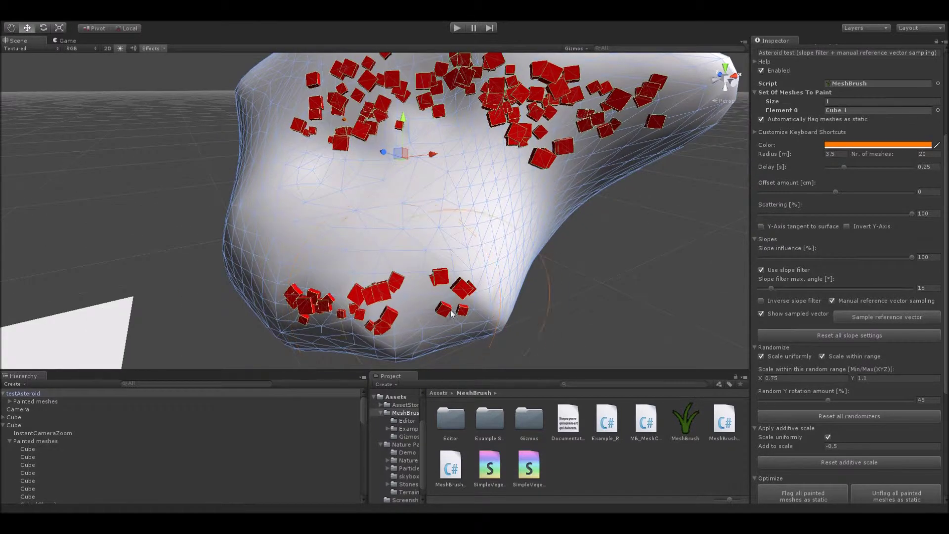
alt+drag(518, 262, 432, 212)
scroll(497, 218, up, 8)
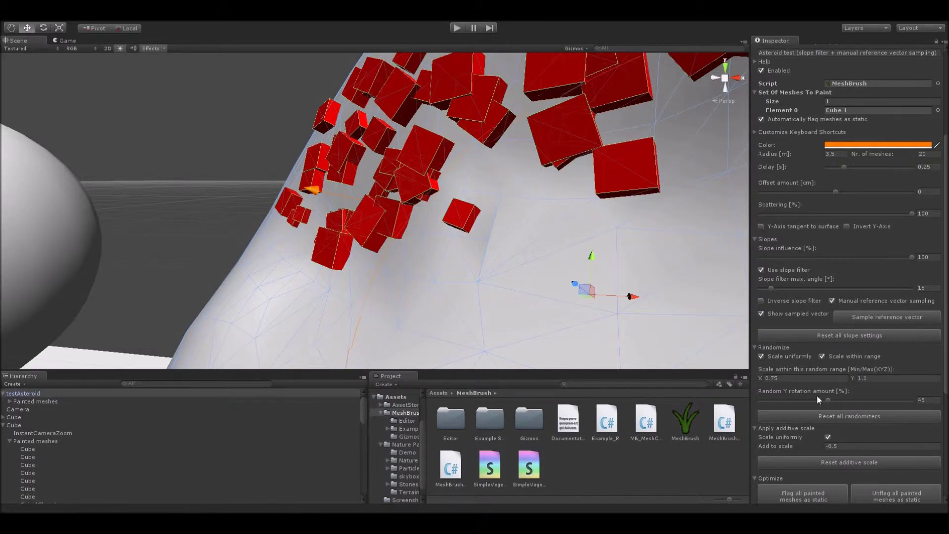
Delete all painted meshes from the asteroid
click(761, 314)
scroll(791, 336, down, 5)
click(874, 381)
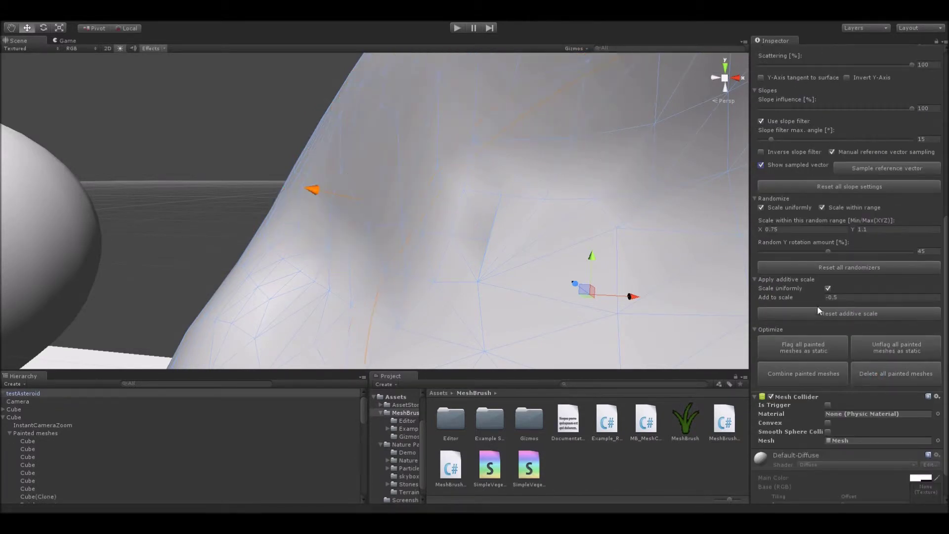
scroll(795, 257, up, 2)
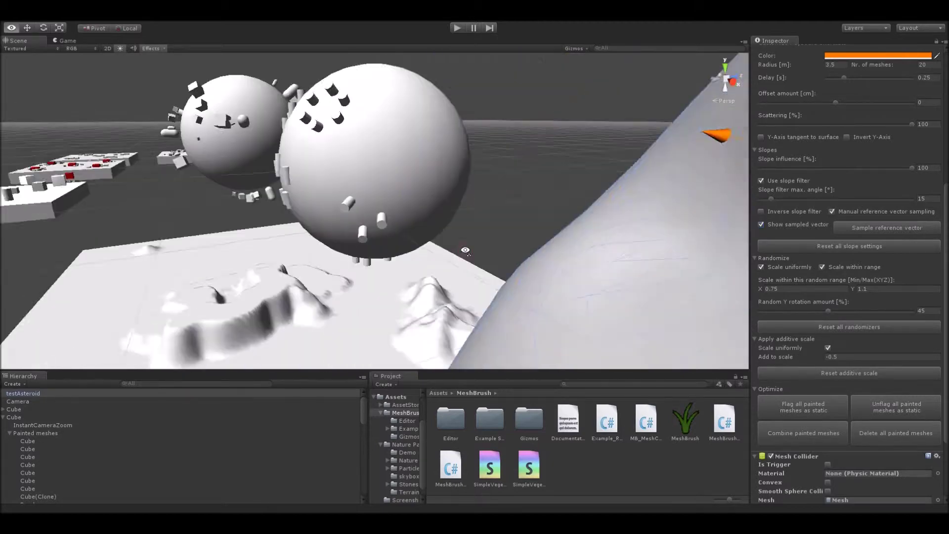
Select the terrain and paint slope-filtered cubes over the flat ground in front of the plateau
scroll(398, 313, up, 5)
key(p)
key(p)
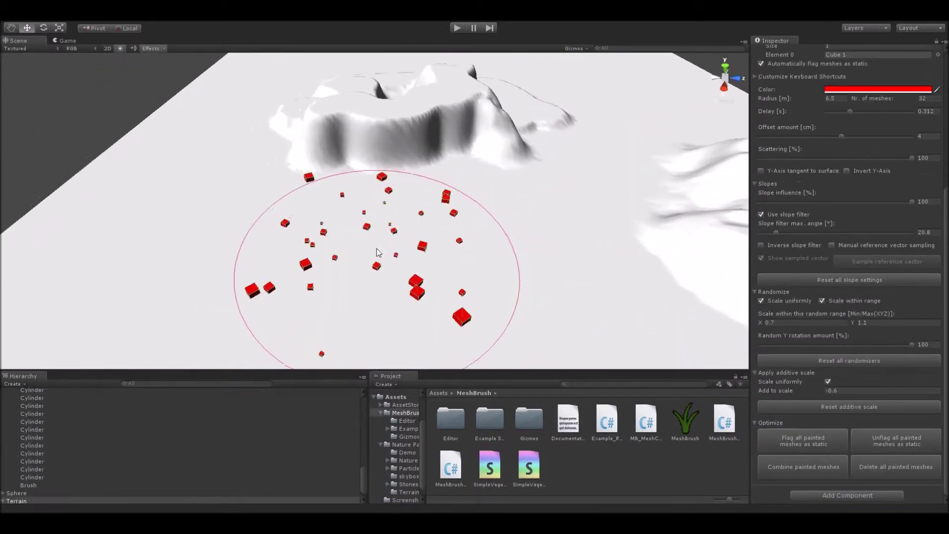
right_drag(535, 225, 406, 202)
key(p)
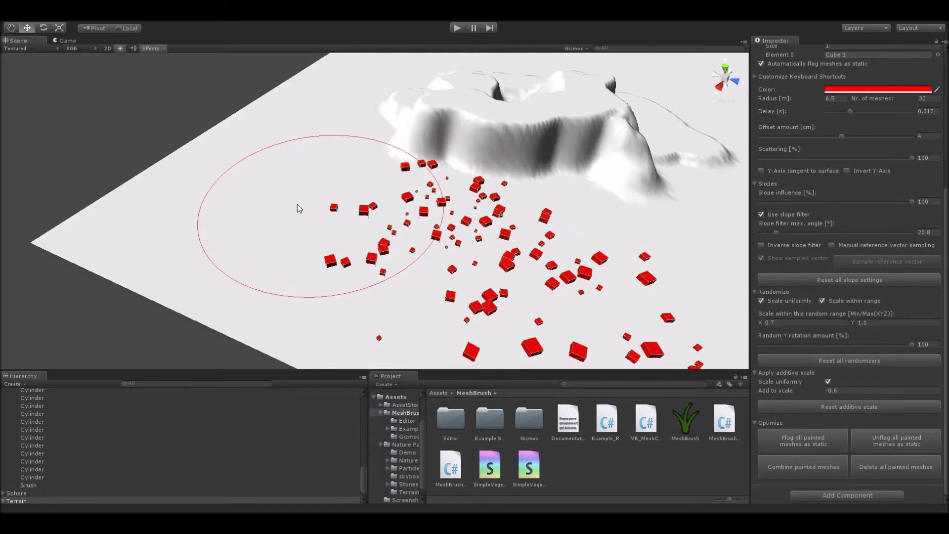
key(p)
right_drag(304, 195, 312, 187)
key(p)
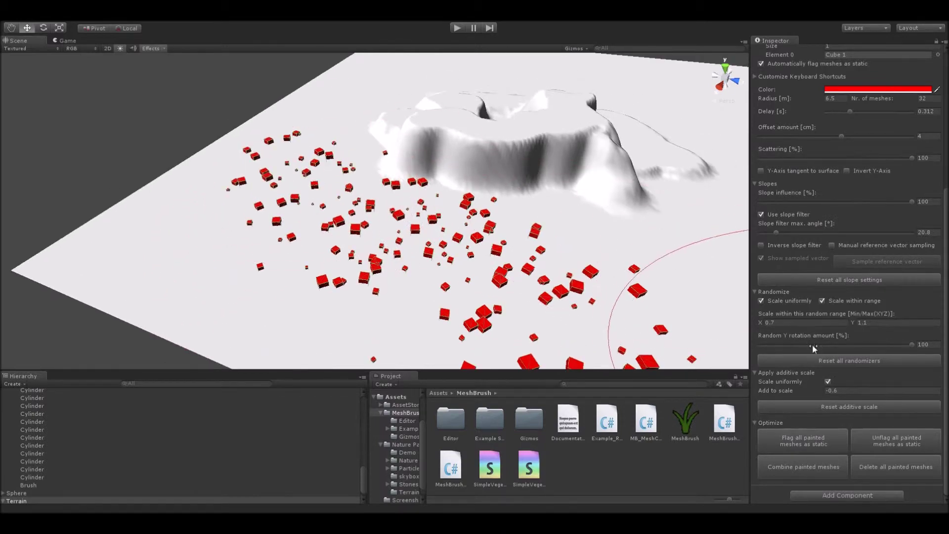
Combine the terrain's painted cubes into a single mesh and delete the combined mesh
click(785, 466)
mouse_move(578, 312)
right_down()
mouse_move(565, 307)
mouse_move(604, 322)
mouse_move(554, 329)
right_up()
key(w)
alt+drag(554, 329, 482, 313)
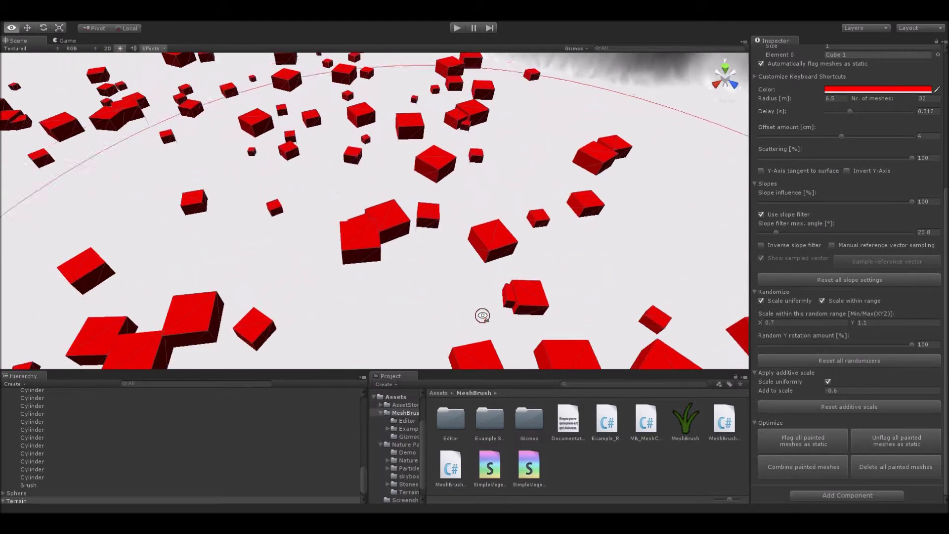
click(391, 233)
key(Delete)
Reselect the terrain and paint cubes in front of and behind the plateau, on its top and towards the neighbouring hills
mouse_move(387, 232)
right_down()
mouse_move(405, 167)
mouse_move(379, 271)
mouse_move(454, 268)
right_up()
click(405, 167)
key(s)
alt+drag(454, 269, 491, 260)
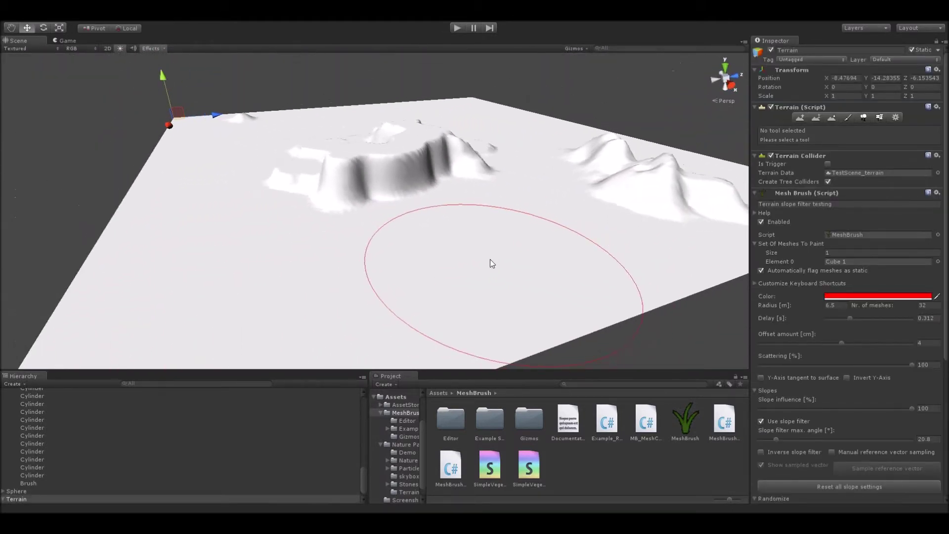
key(p)
key(p)
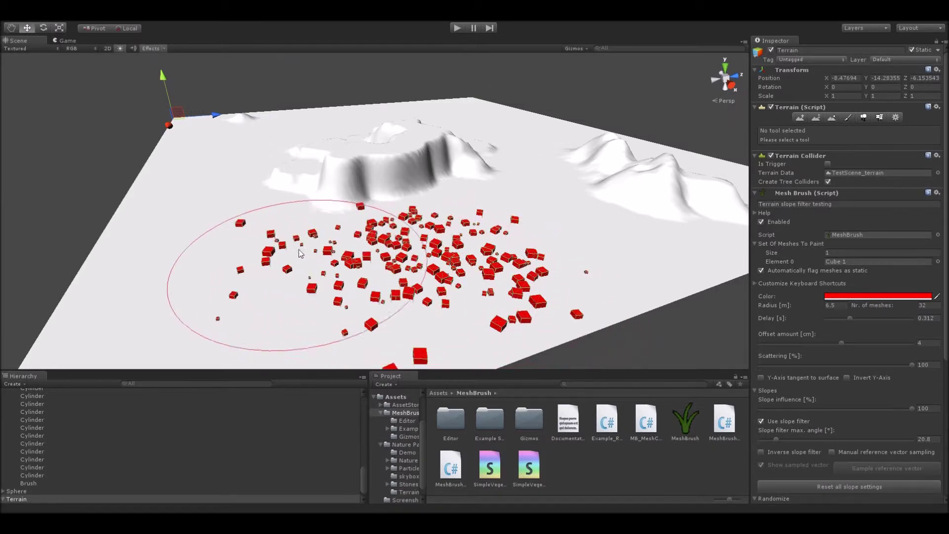
key(p)
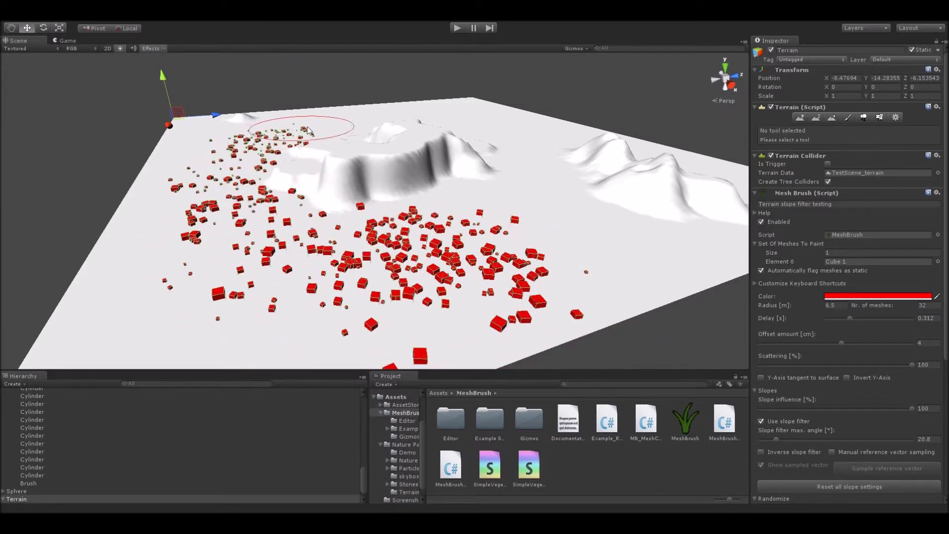
key(p)
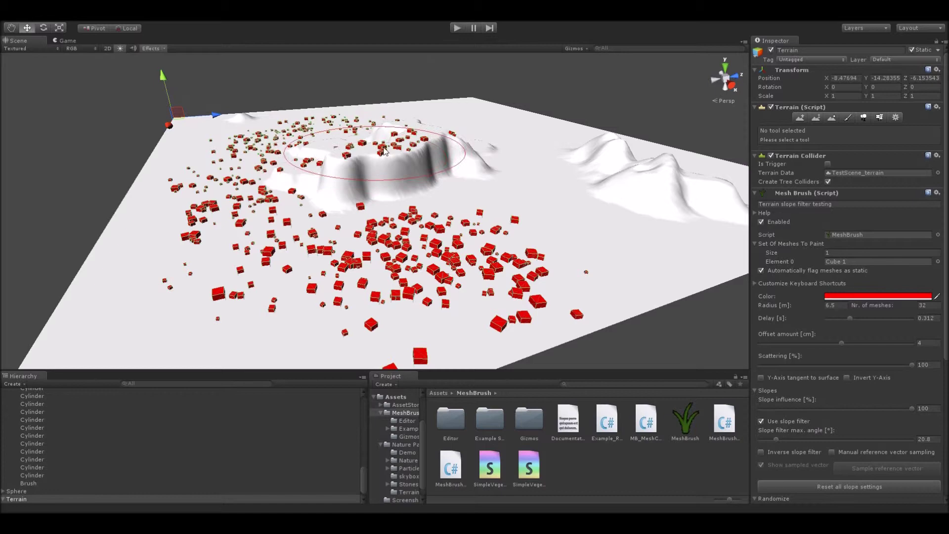
key(p)
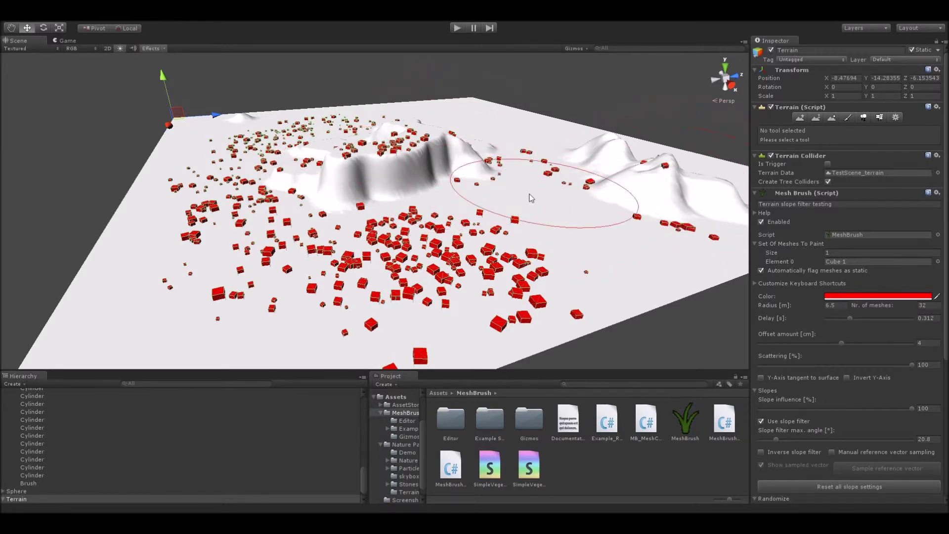
Combine the cubes painted around the plateau and hills into one mesh, inspect it up close, and delete it
scroll(814, 354, down, 10)
click(789, 461)
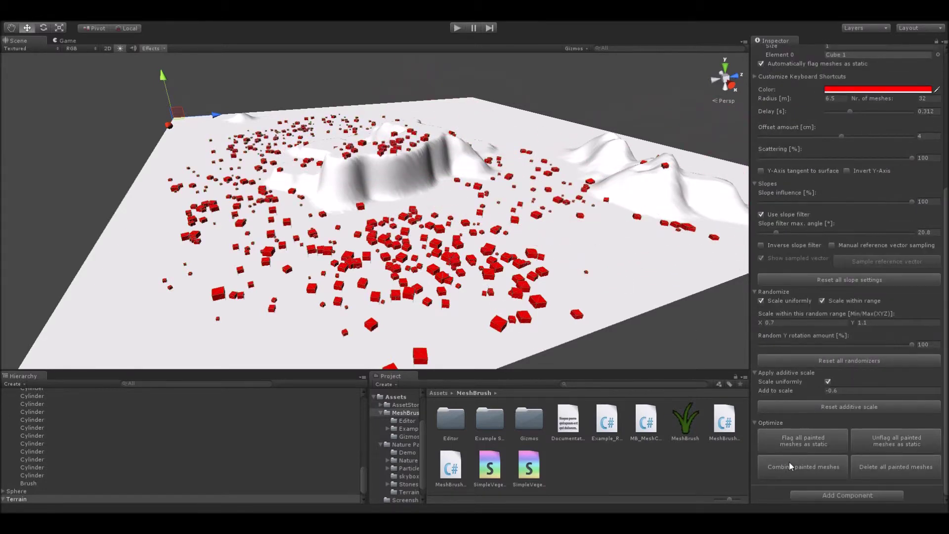
mouse_move(430, 220)
right_down()
mouse_move(512, 263)
mouse_move(466, 256)
right_up()
alt+drag(466, 257, 494, 266)
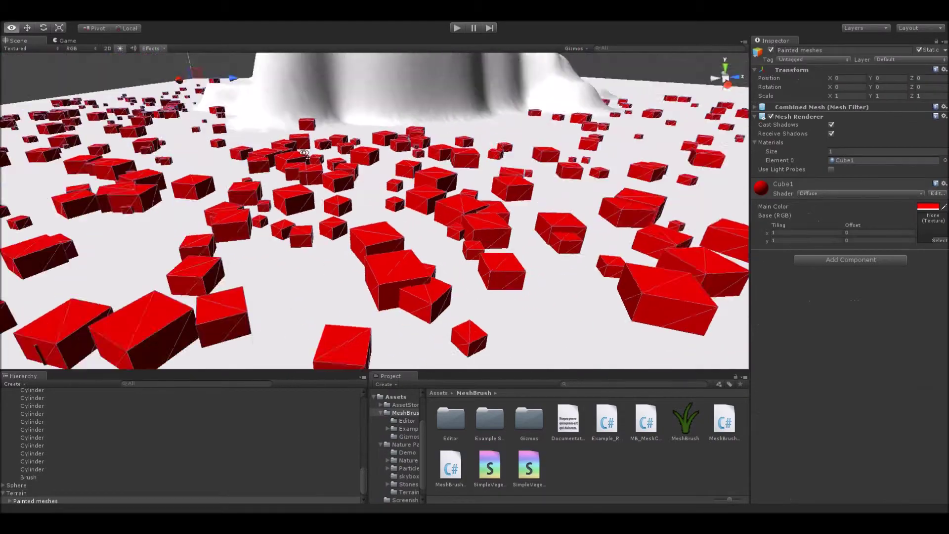
scroll(282, 111, down, 5)
drag(282, 111, 280, 98)
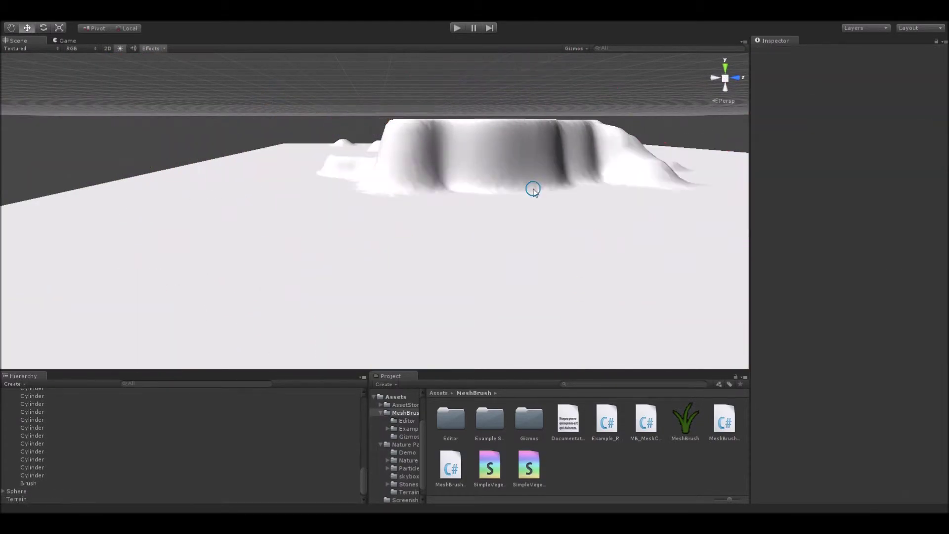
Select the terrain again and paint another batch of cubes on the flat ground before the plateau
click(501, 214)
click(350, 189)
mouse_move(350, 190)
mouse_down()
mouse_move(286, 144)
mouse_move(526, 153)
mouse_up()
Combine the newly painted batch of cubes into one mesh and delete it from the scene
scroll(824, 459, down, 10)
click(824, 459)
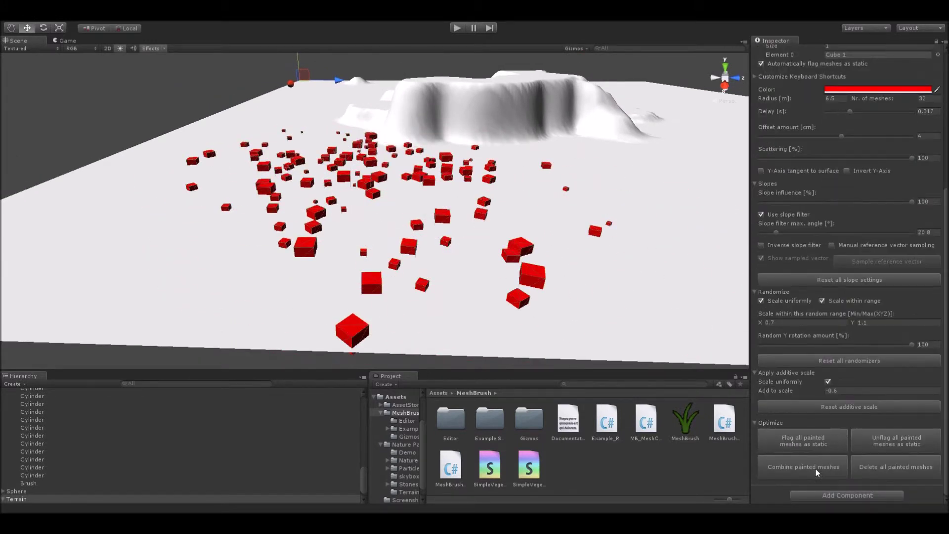
click(532, 279)
key(Delete)
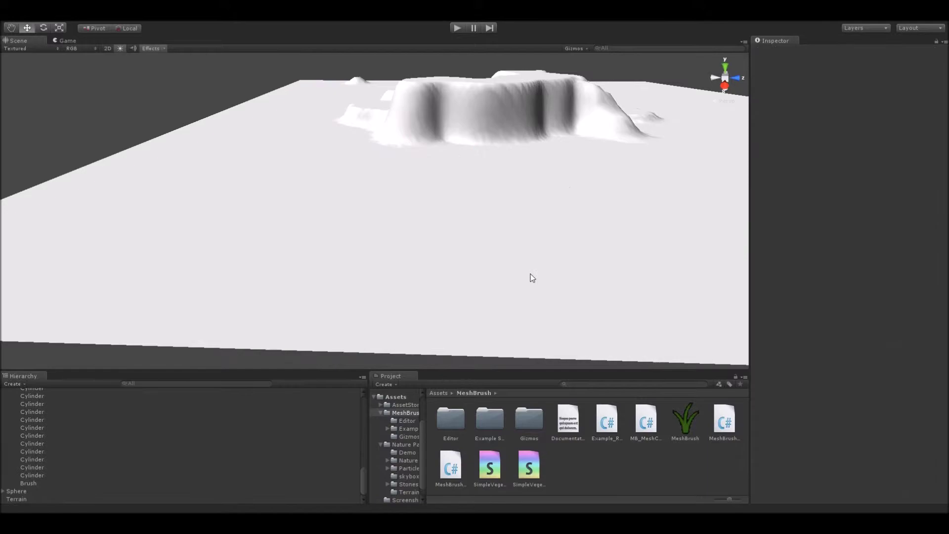
Switch to Visual Studio and review the Example_Runtime.cs script's comments, Start function and brush variables
scroll(376, 232, up, 3)
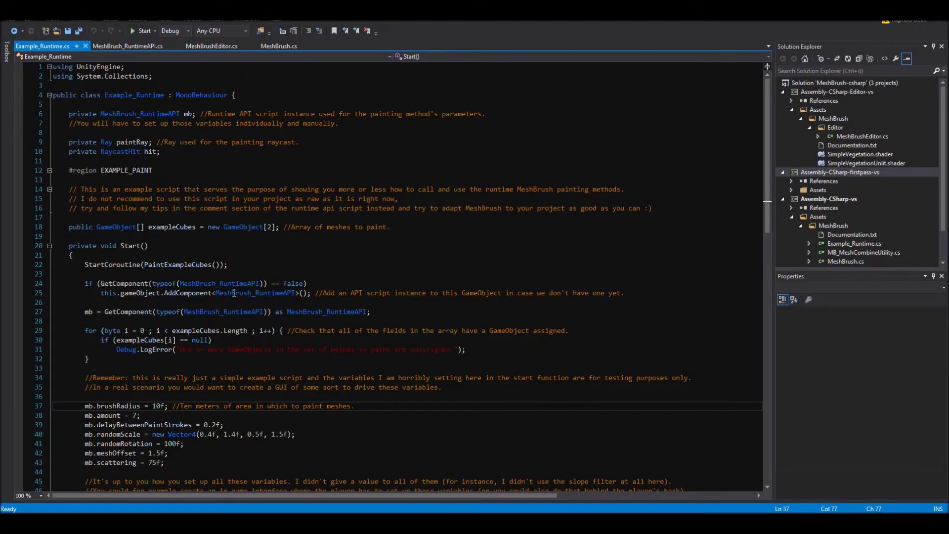
drag(129, 151, 141, 406)
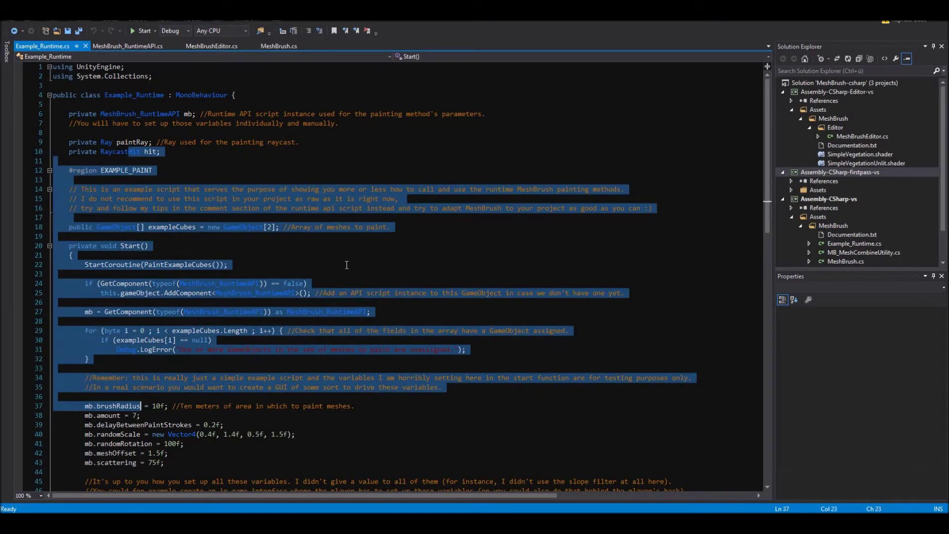
click(345, 265)
scroll(337, 249, down, 1)
scroll(337, 249, down, 3)
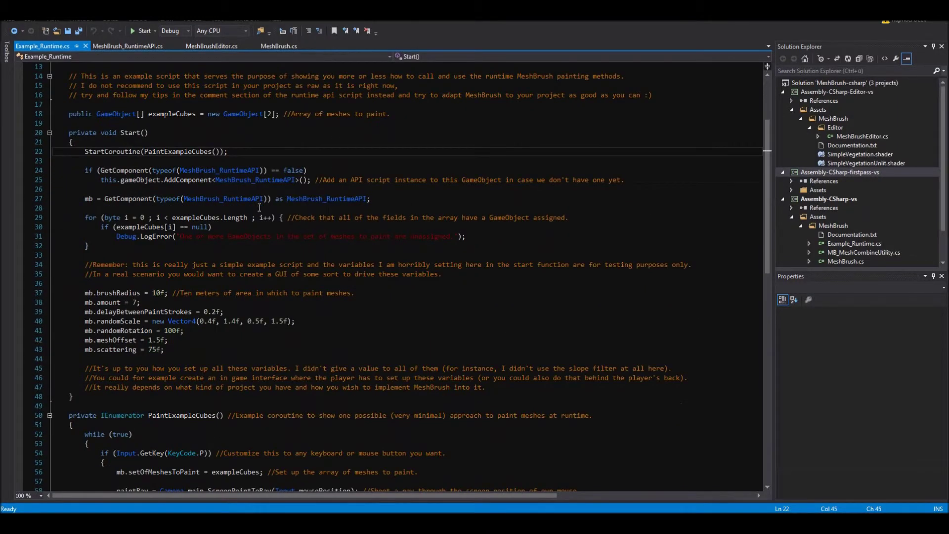
Open MeshBrush_RuntimeAPI.cs and look through its introductory comments and brush property definitions
click(131, 46)
scroll(290, 239, down, 10)
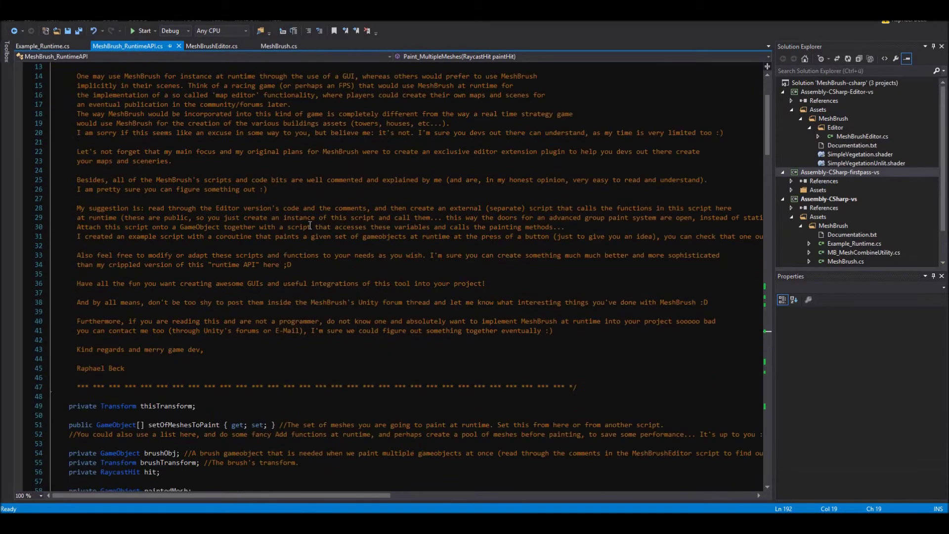
scroll(290, 239, down, 17)
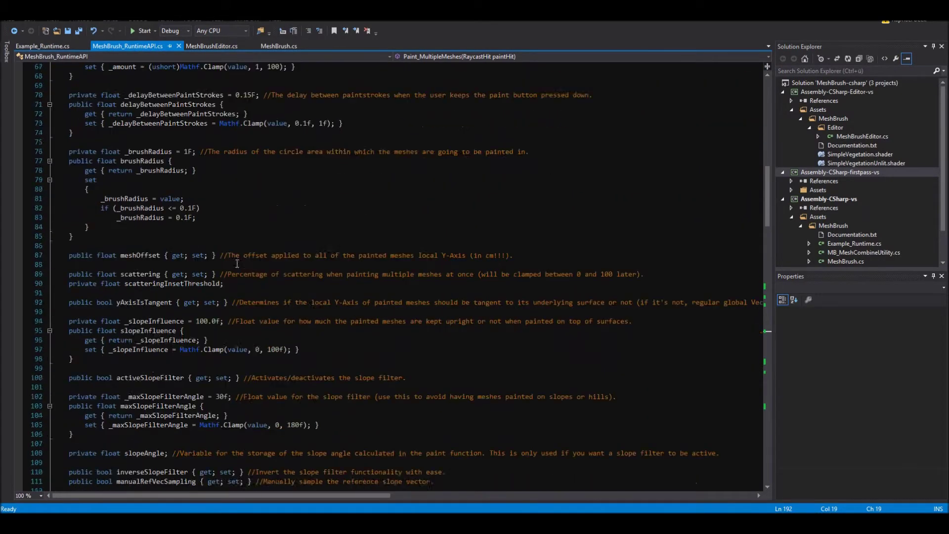
Switch back to Unity, paint slope-filtered cubes over the plateau and surrounding terrain, and delete all painted meshes
click(166, 524)
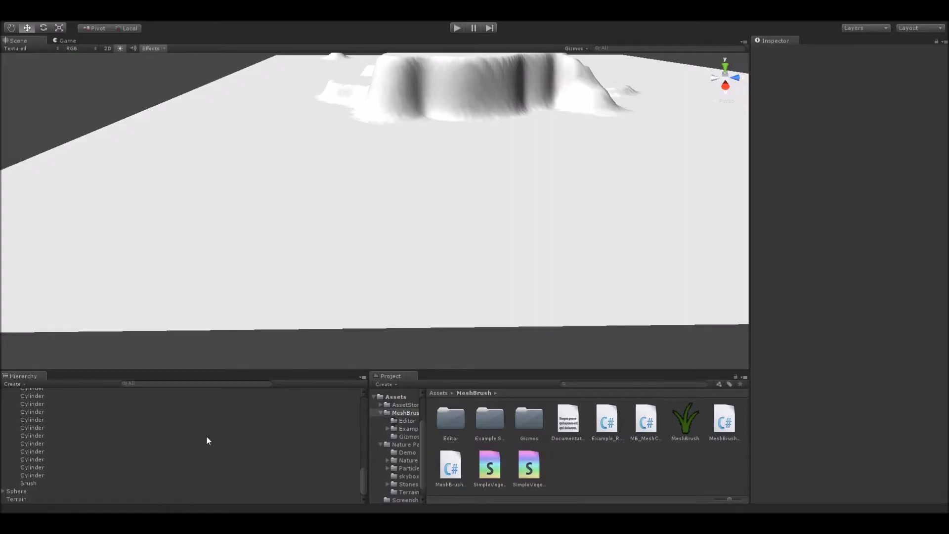
click(332, 212)
right_drag(303, 247, 362, 229)
mouse_move(363, 231)
alt+mouse_down()
mouse_move(430, 230)
mouse_move(402, 220)
mouse_move(417, 225)
alt+mouse_up()
click(355, 193)
click(404, 153)
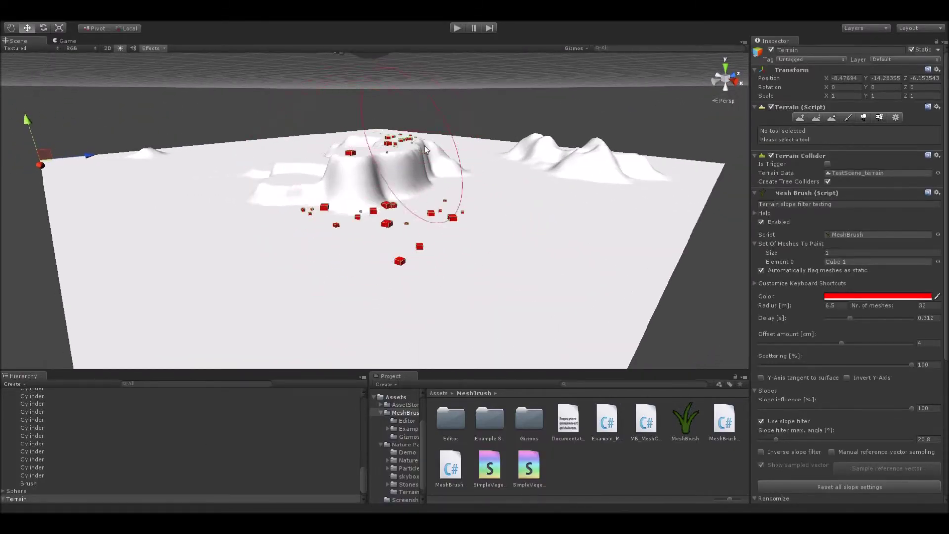
mouse_move(424, 146)
mouse_down()
mouse_move(584, 160)
mouse_move(568, 158)
mouse_move(475, 208)
mouse_move(243, 226)
mouse_up()
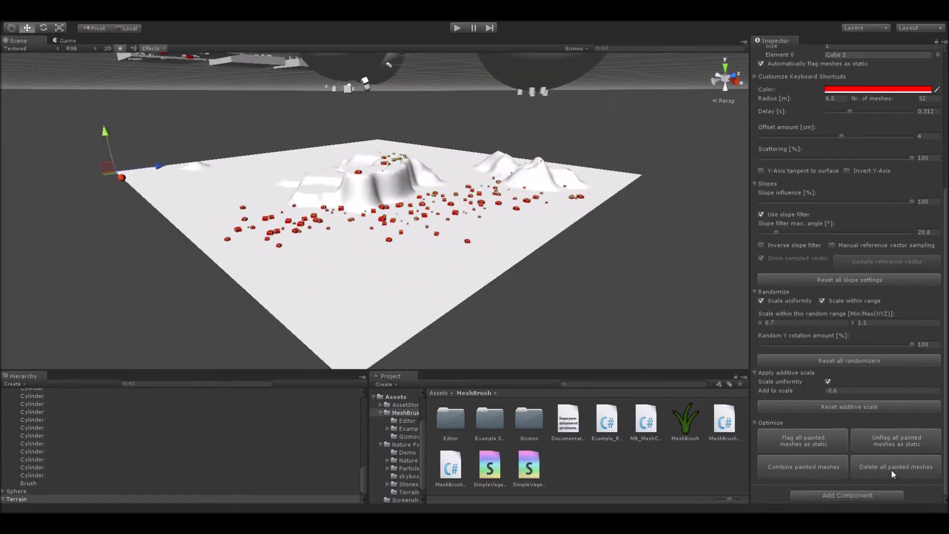
click(895, 467)
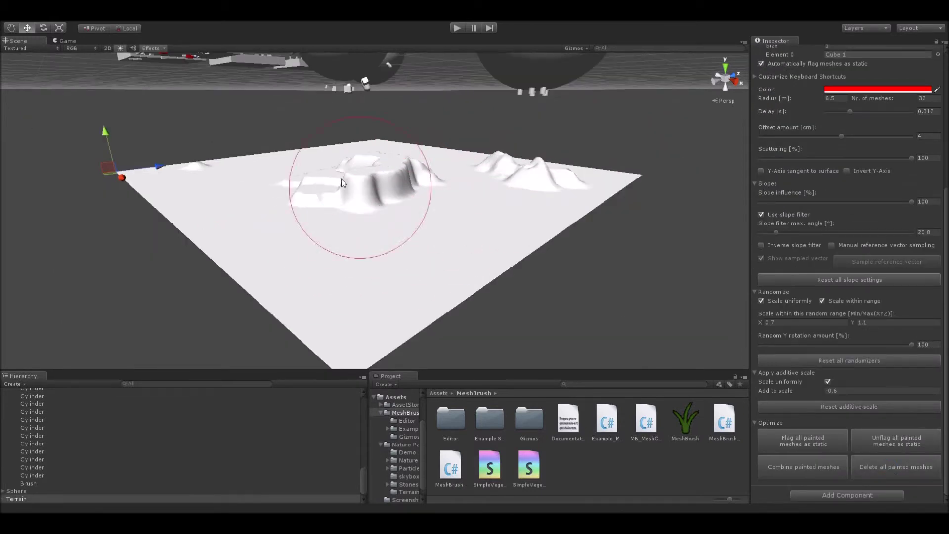
Run the scene in play mode, paint the example meshes across the terrain at runtime, and stop playing
right_drag(341, 179, 450, 139)
click(457, 28)
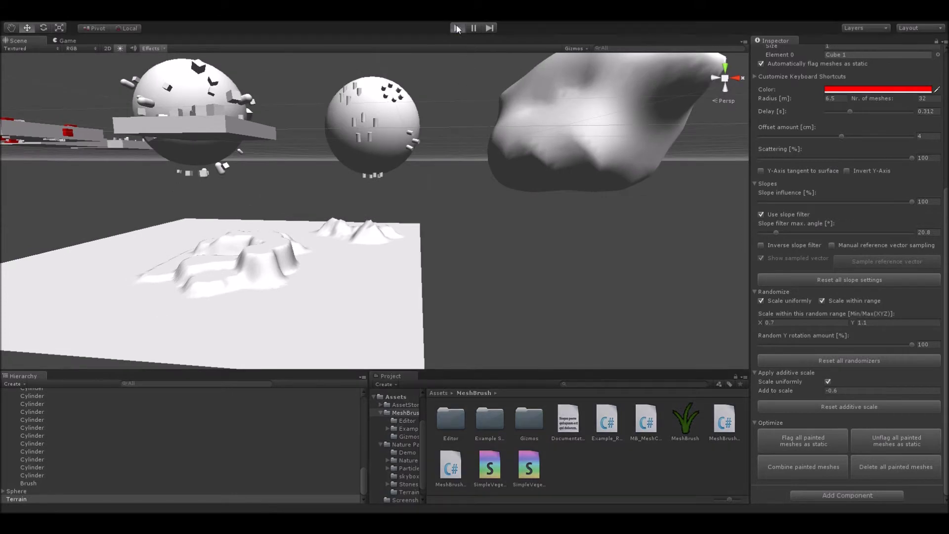
click(457, 28)
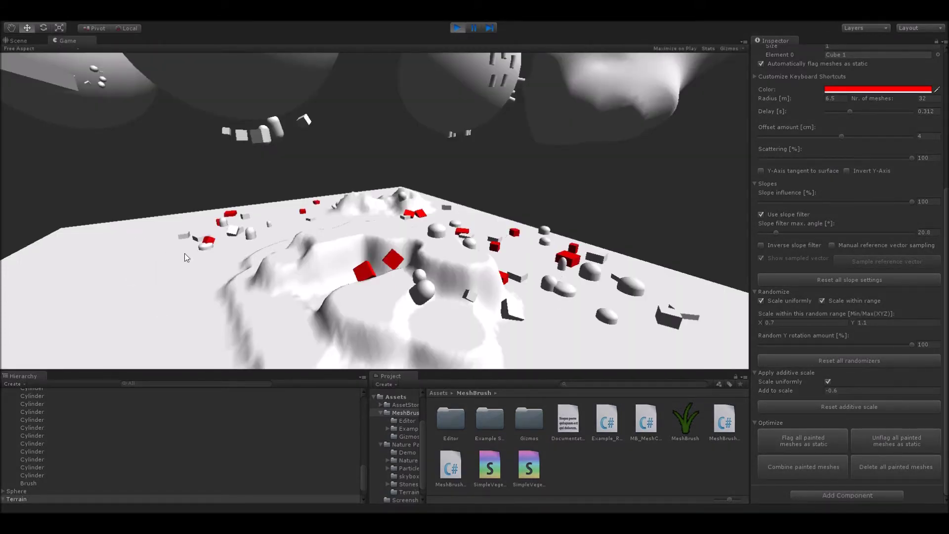
mouse_move(185, 253)
mouse_down()
mouse_move(106, 312)
mouse_move(467, 325)
mouse_move(442, 185)
mouse_up()
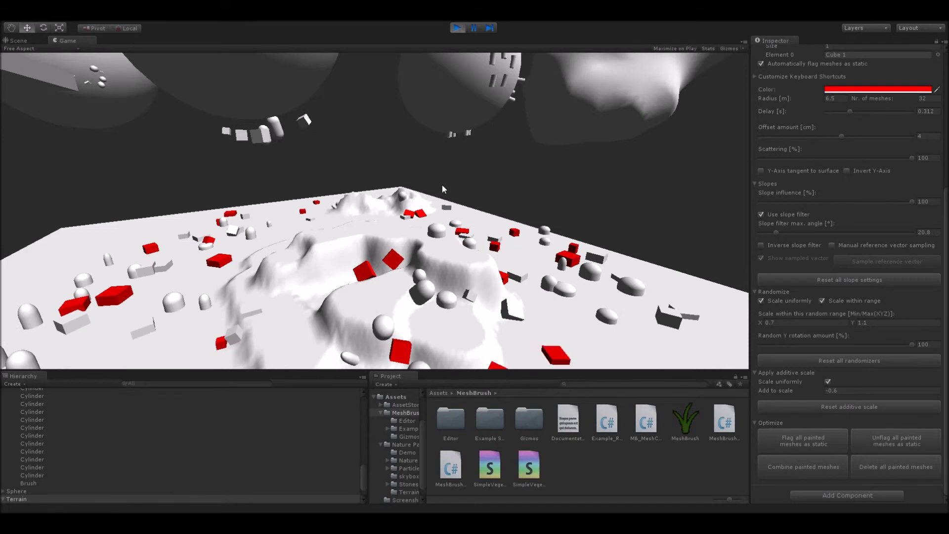
click(456, 28)
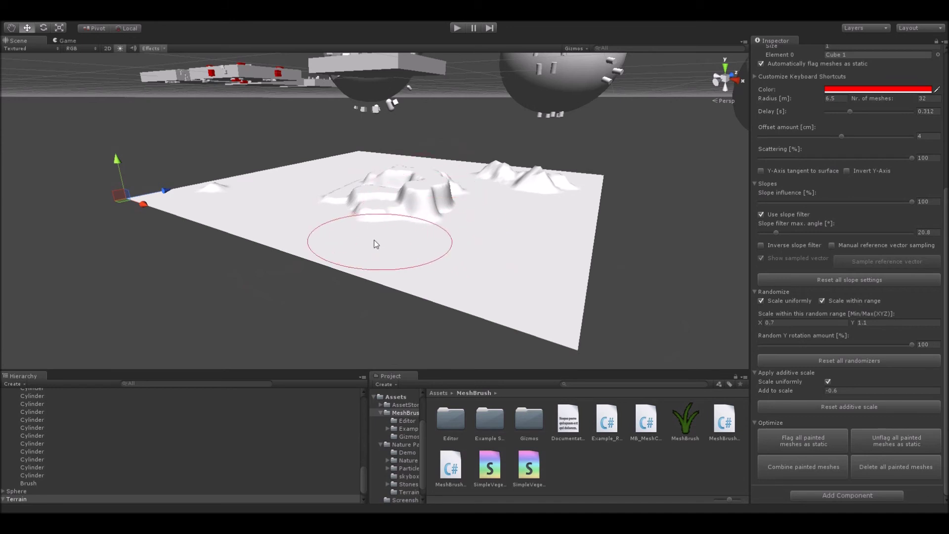
right_drag(286, 277, 318, 236)
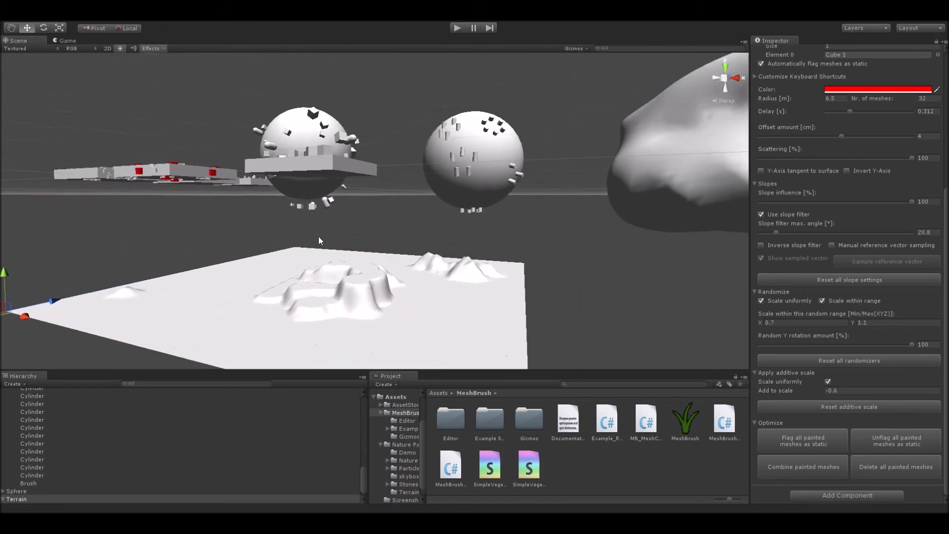